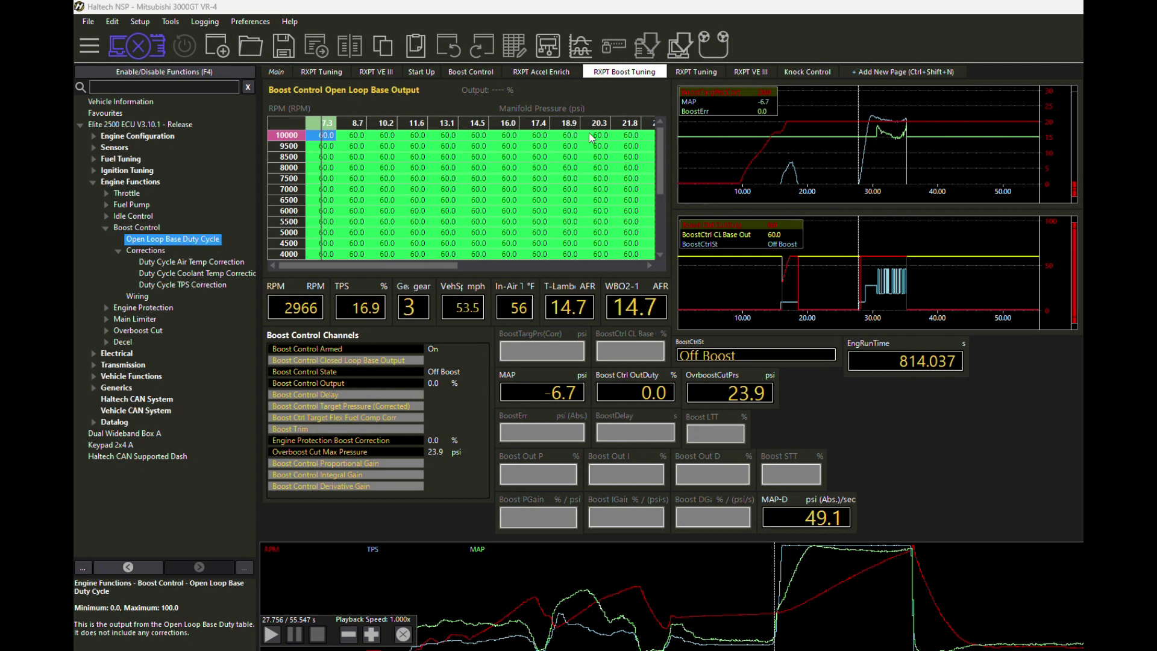
- Select the 20.3 psi column of the Open Loop Base Duty Cycle table, which holds 60.0% throughout
drag(598, 136, 600, 256)
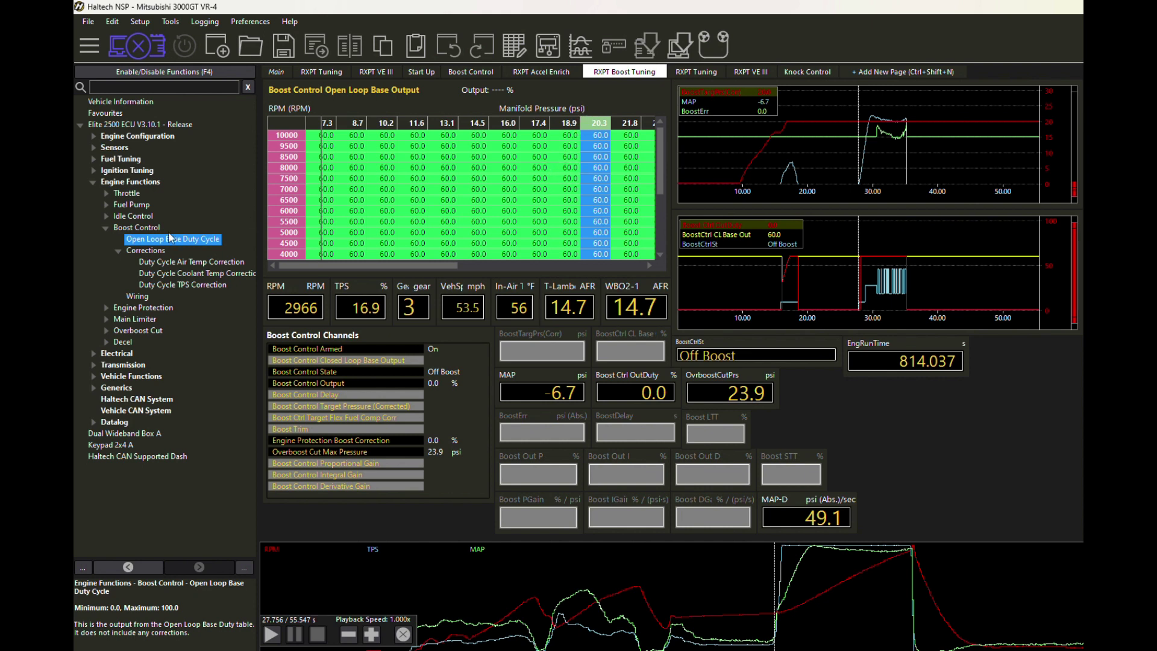
click(151, 243)
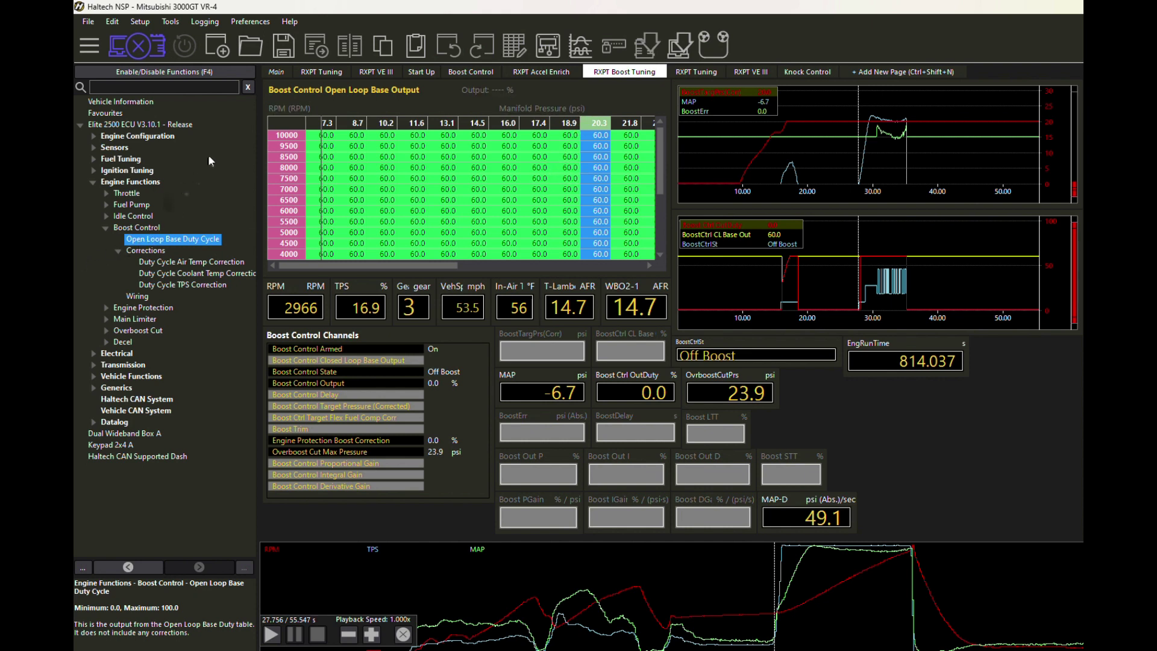
- Set the Boost Control Mode to Closed Loop and view the Closed Loop Base Duty Cycle table
click(152, 231)
click(459, 141)
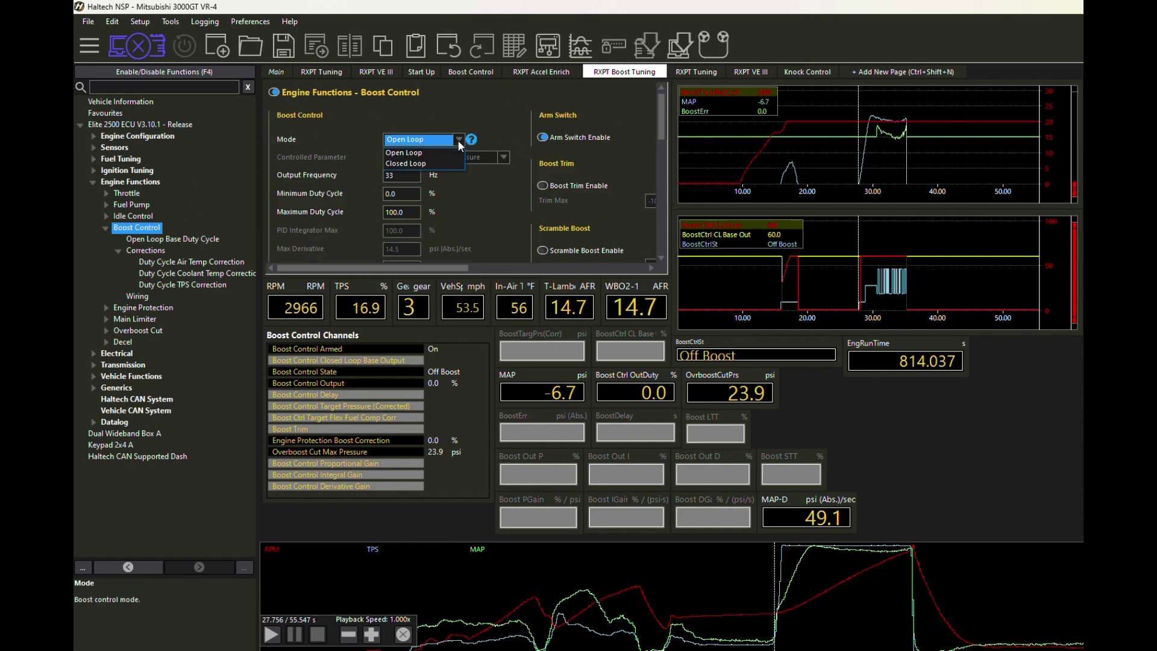
click(428, 162)
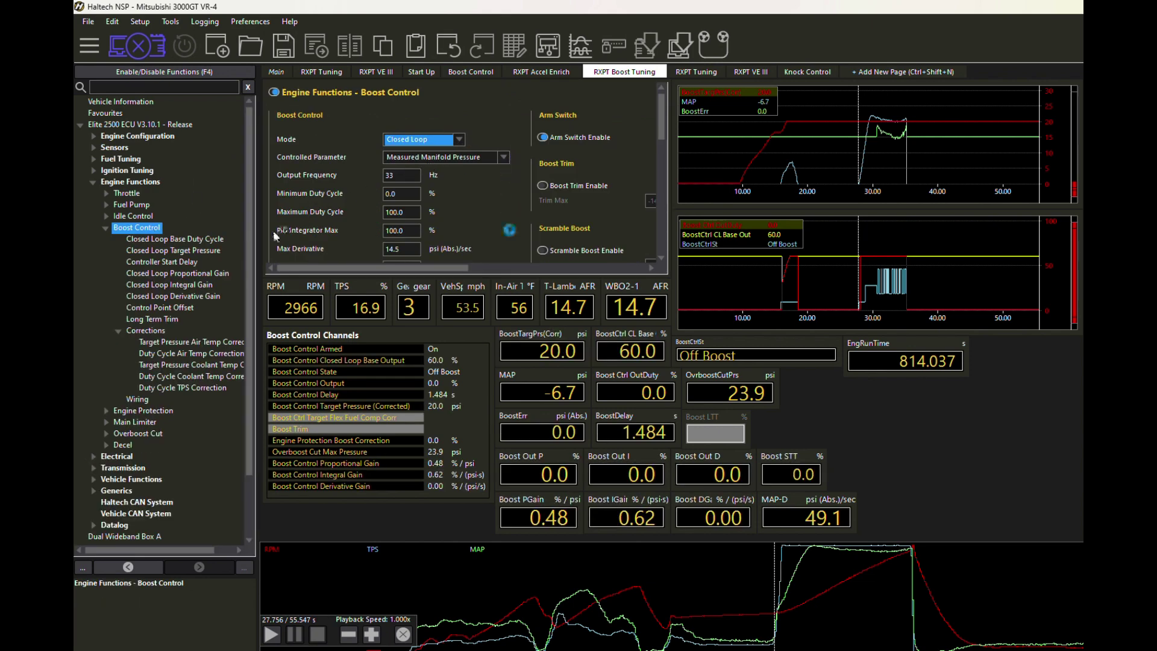
click(184, 239)
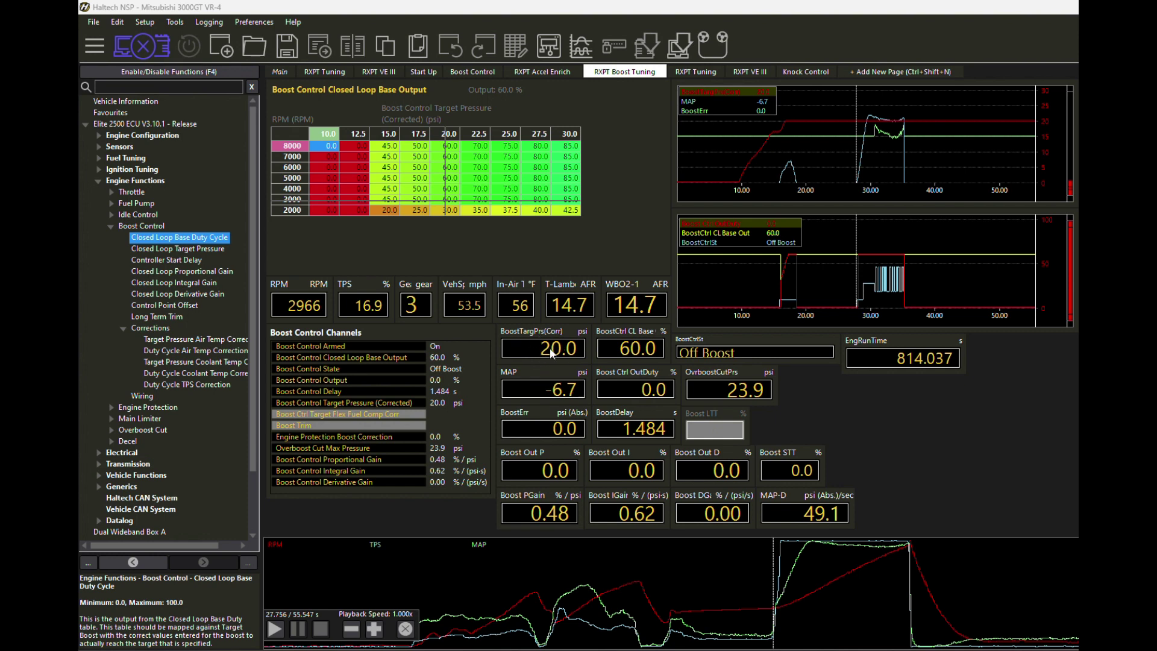
- Check the 20 psi target pressure, then select the base duty 20.0 psi column from 8000 to 3000 RPM
click(181, 250)
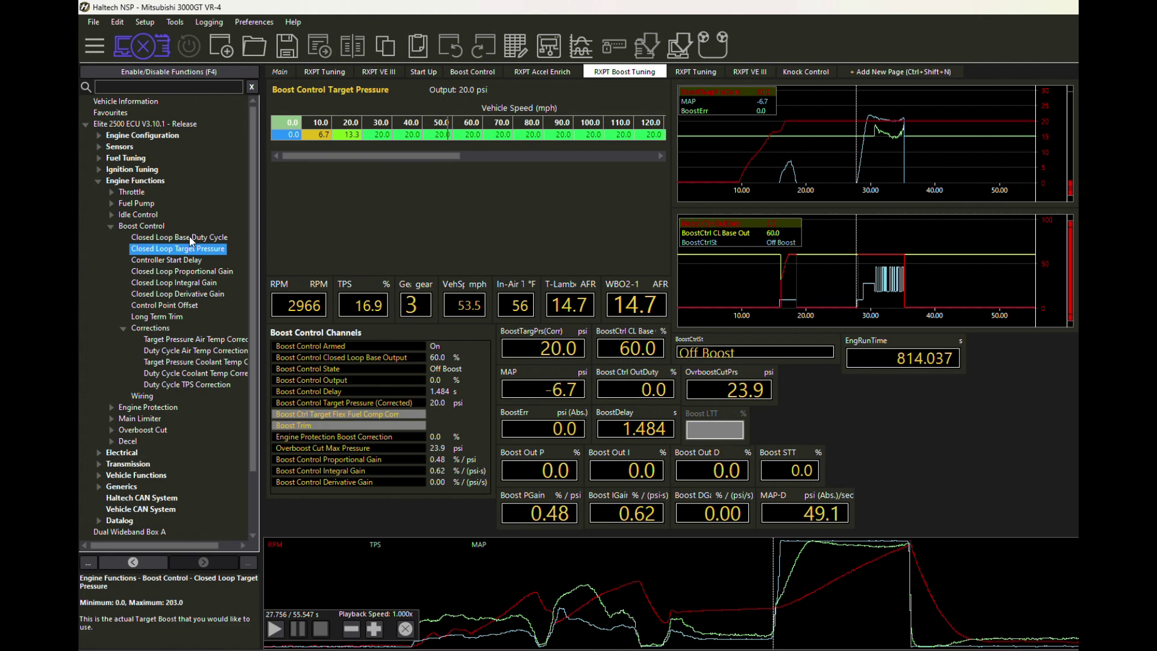
click(190, 239)
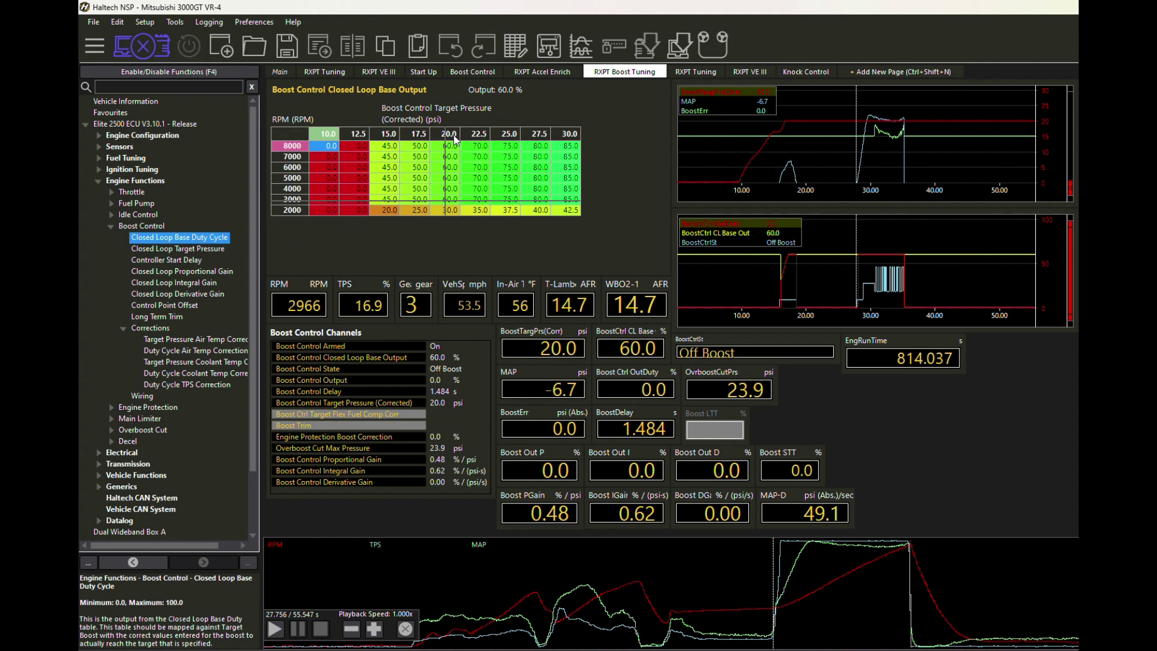
drag(451, 150, 449, 200)
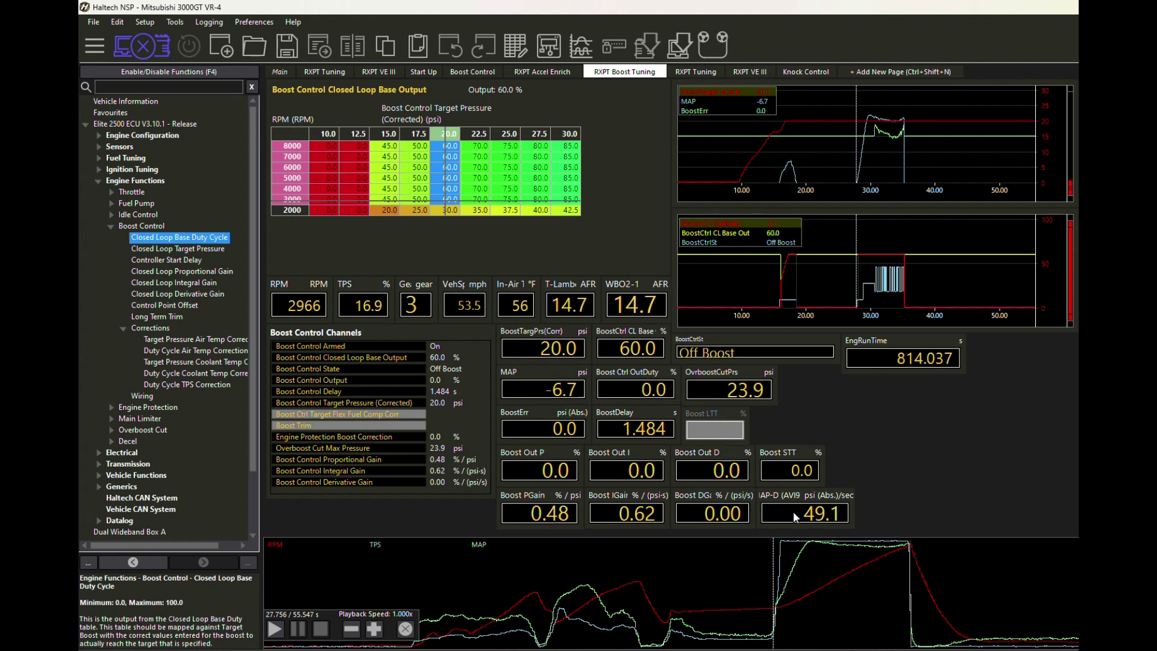
- Place the datalog cursor at 28.030 s, where output duty reads 60.0% while spooling
click(779, 593)
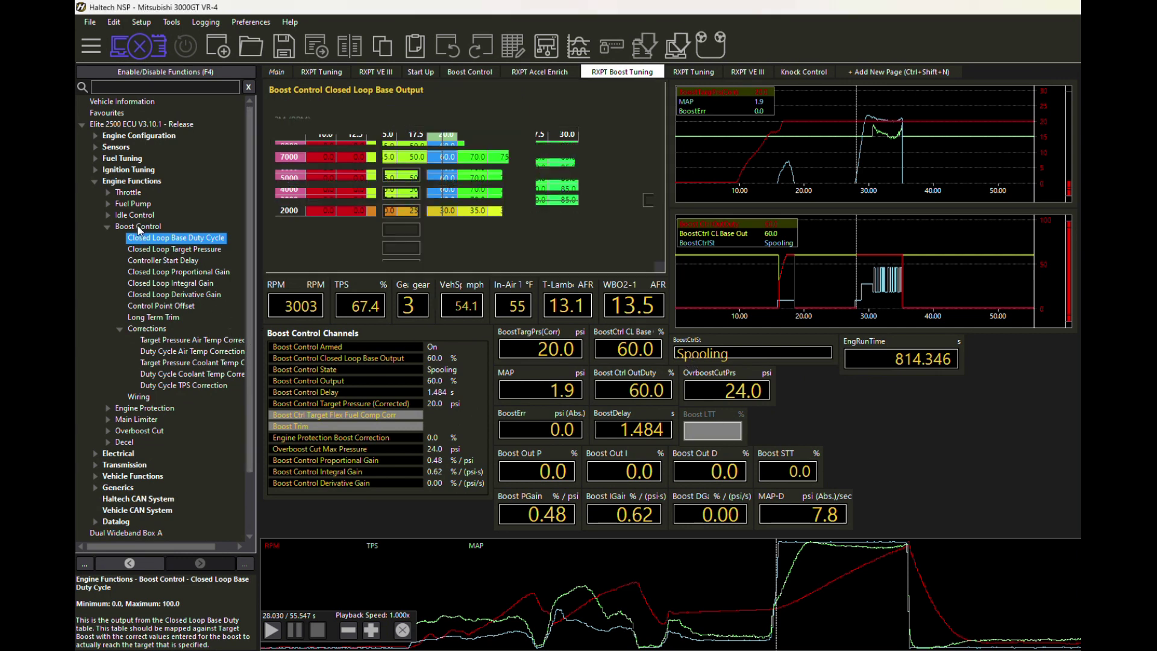
click(138, 228)
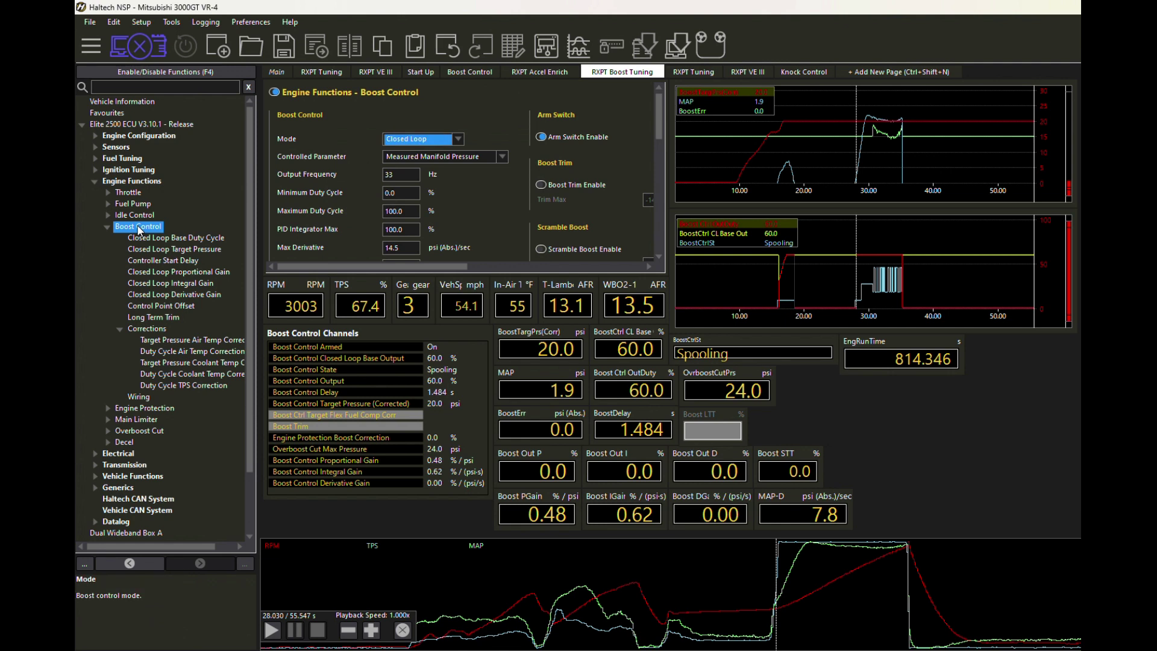
scroll(656, 109, down, 3)
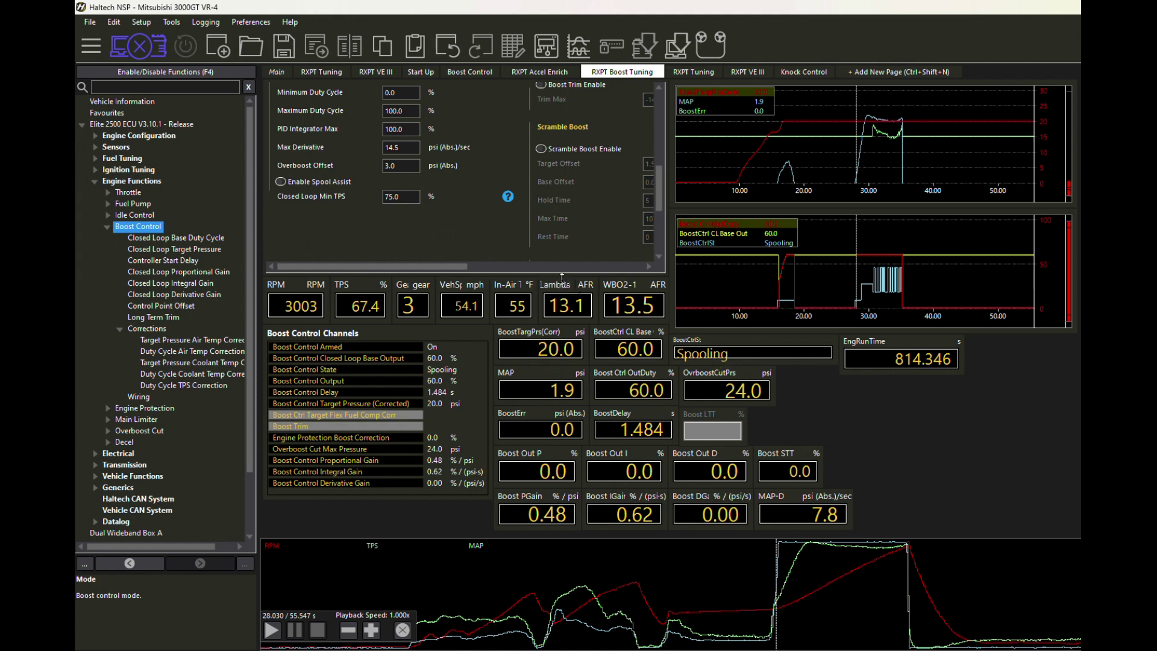
click(183, 239)
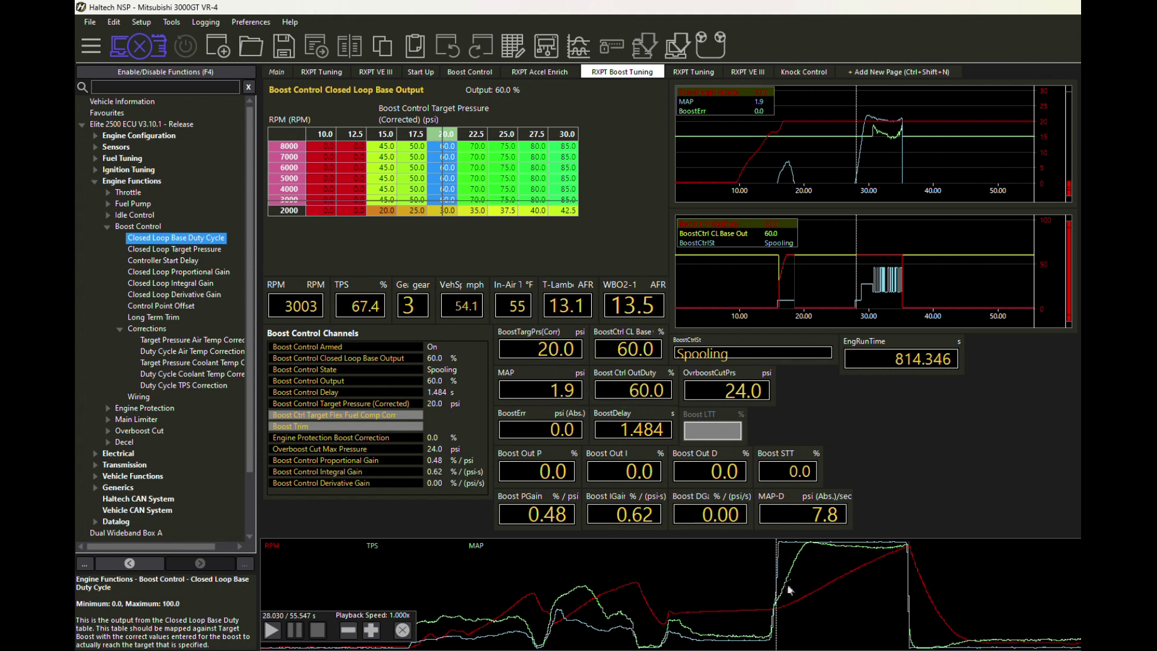
- Step the datalog through 28.338 s and 28.510 s, settling at 28.647 s before delay time
click(782, 609)
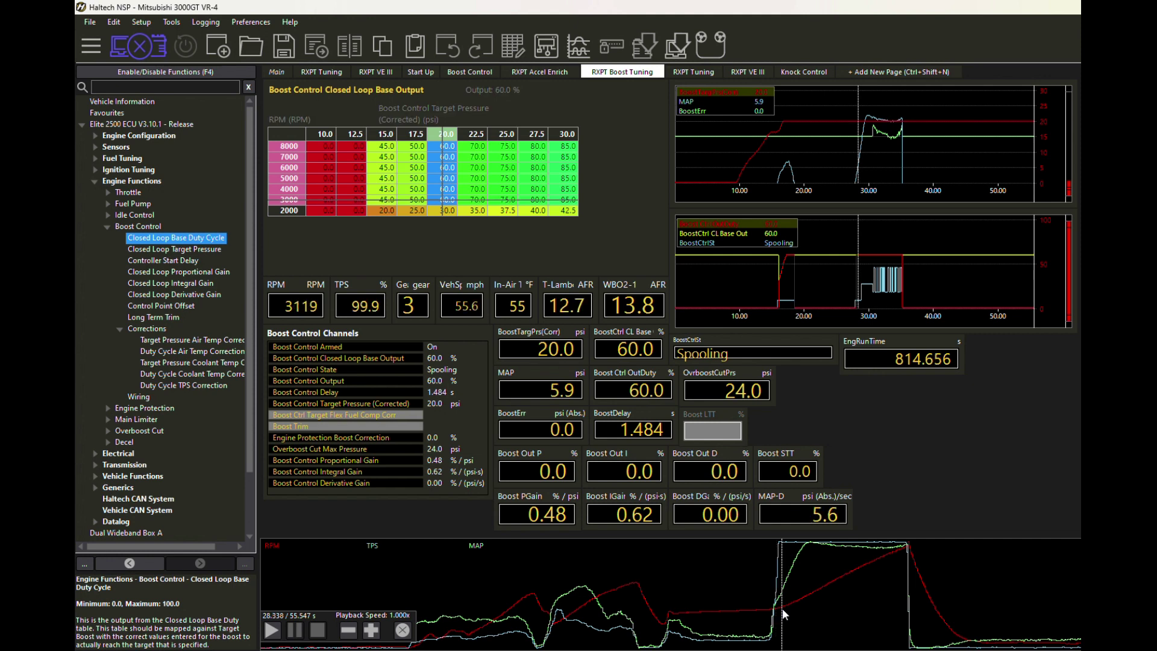
click(786, 606)
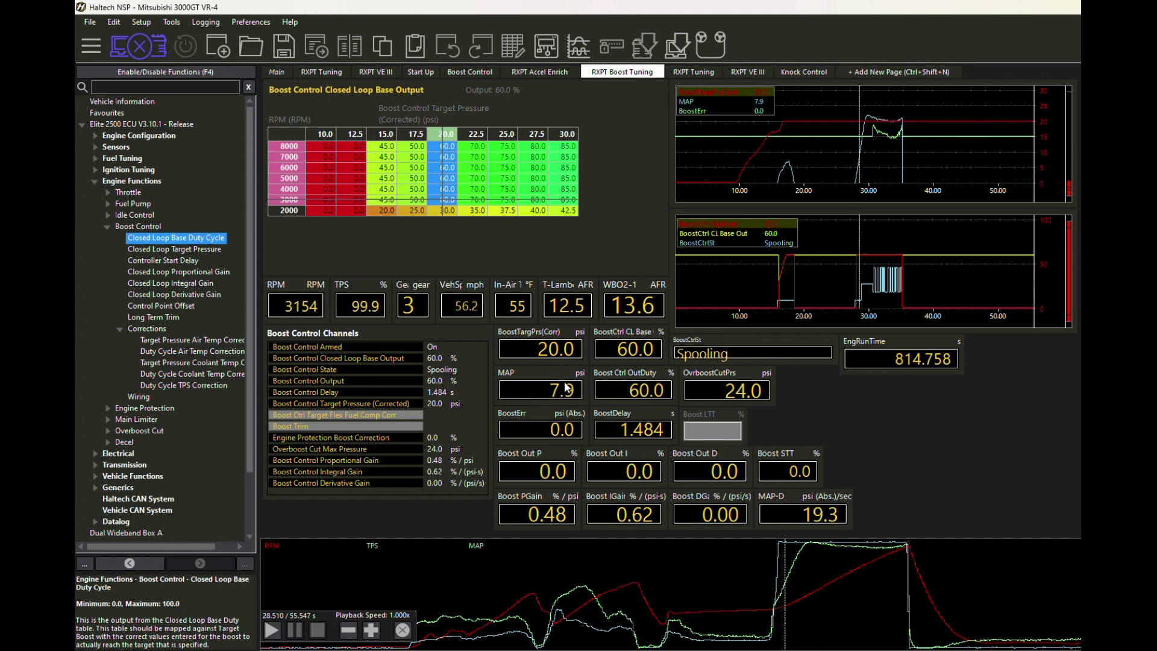
click(793, 595)
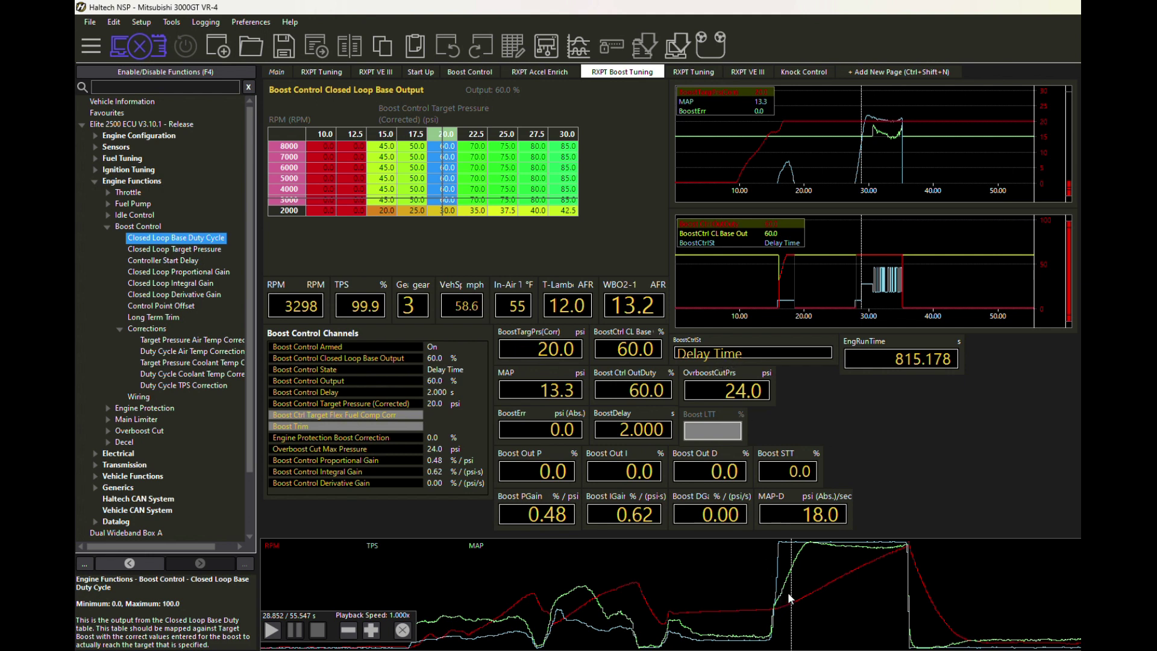
click(789, 595)
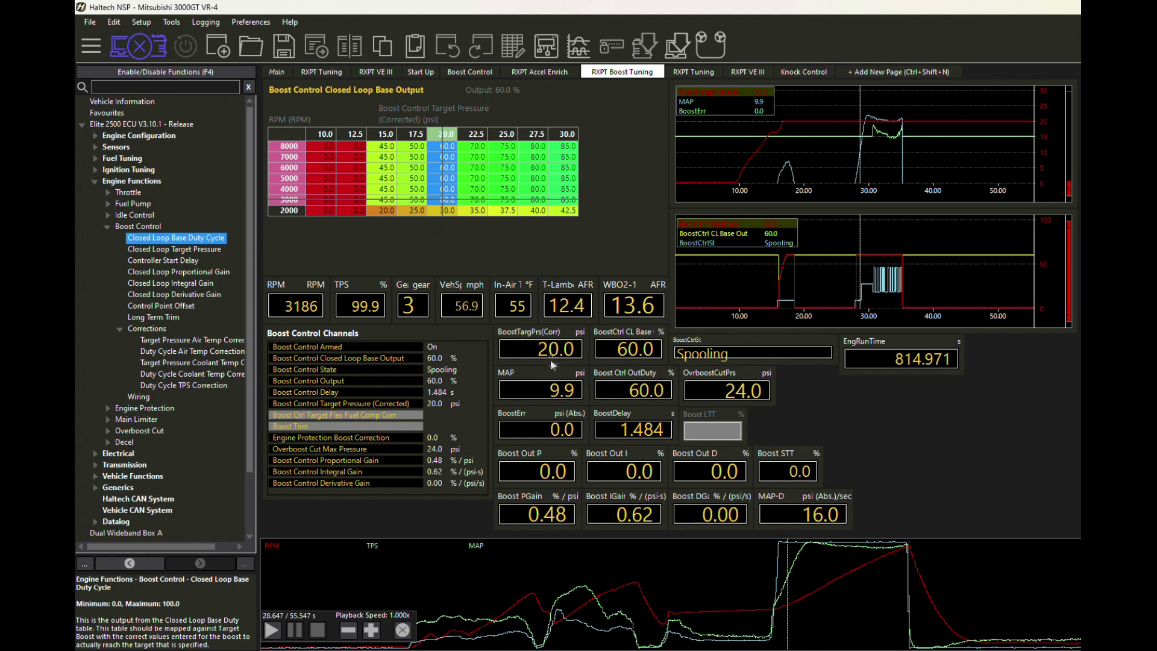
- Check the 7.3 psi Control Point Offset, then view the Controller Start Delay table outputting 2.000 s
click(170, 308)
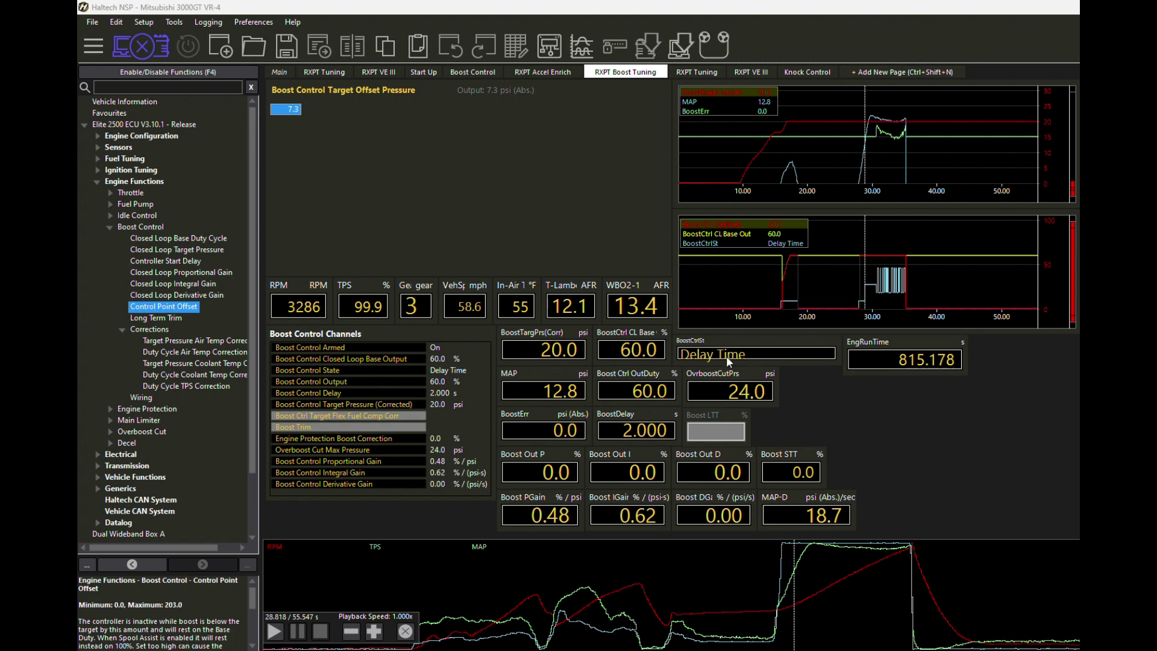
click(172, 262)
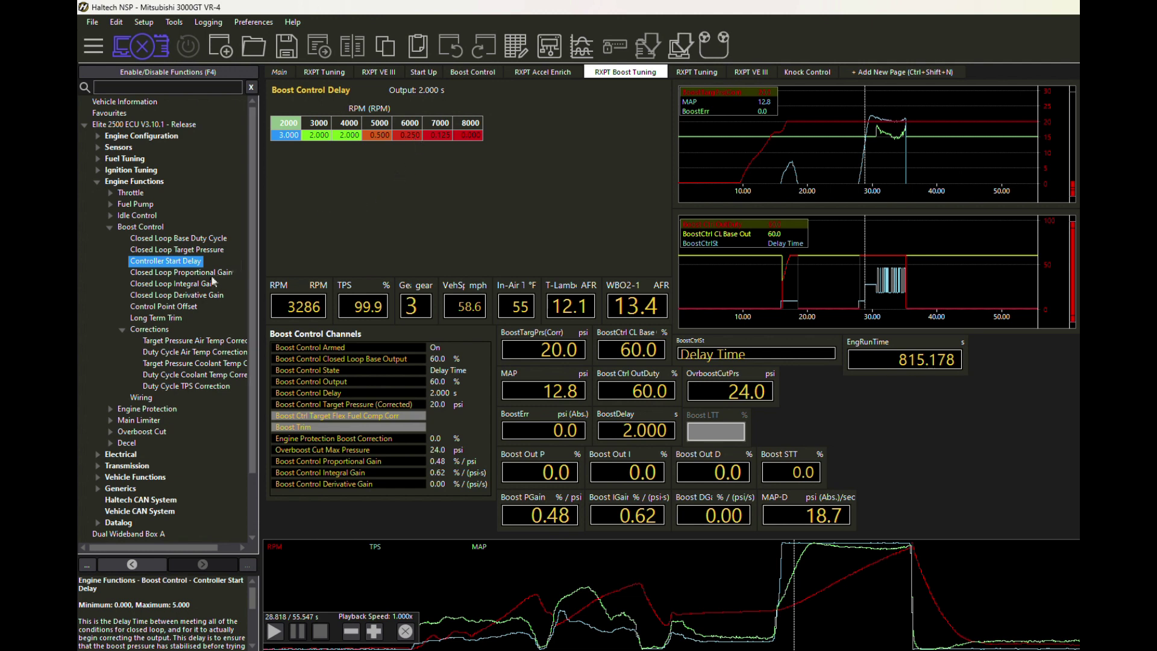
- Revisit the Control Point Offset, then return to the RPM-based Controller Start Delay table
click(175, 308)
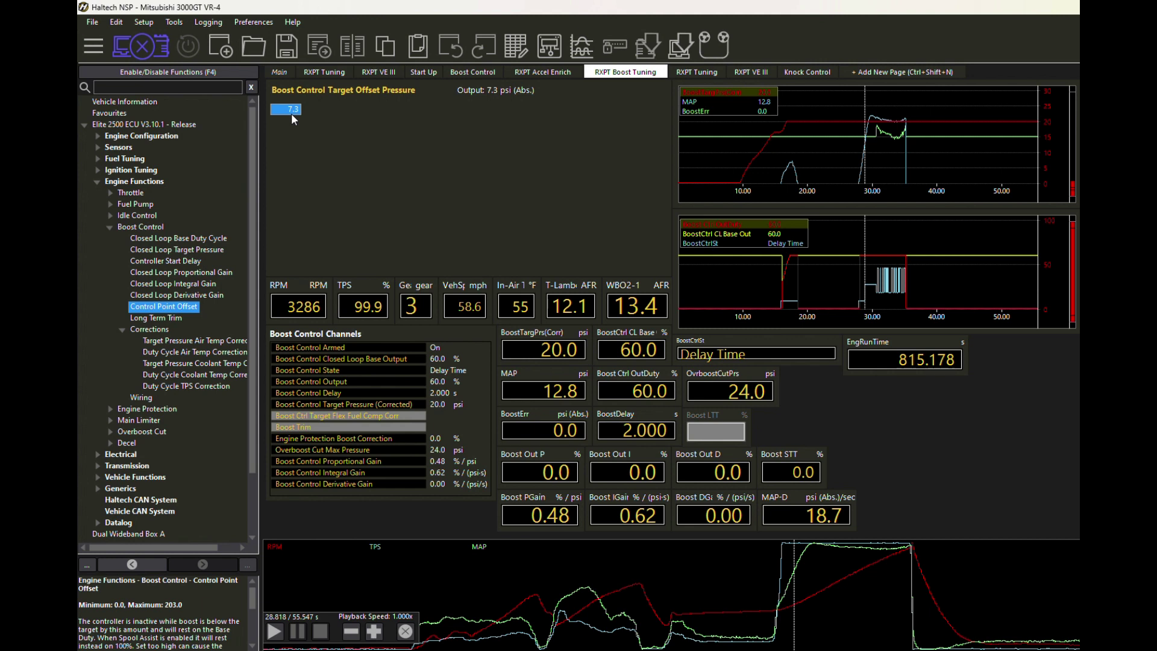
click(180, 262)
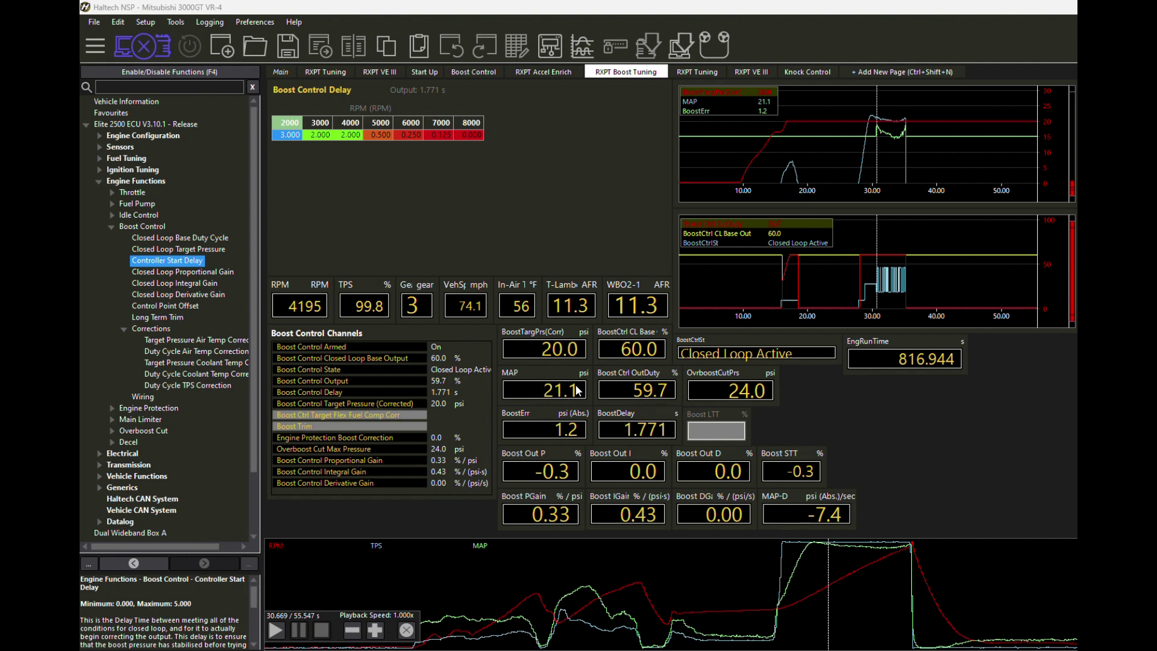
- View the closed loop proportional gain table, then the integral gain table outputting 0.43 %/(psi·s)
click(206, 272)
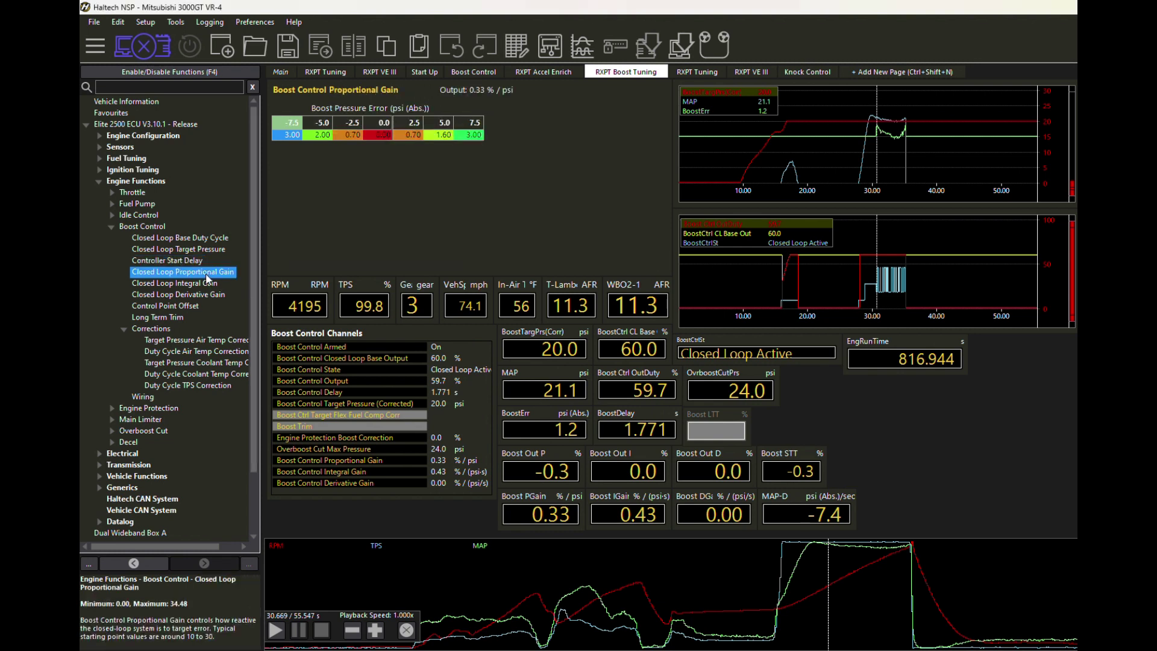
click(192, 284)
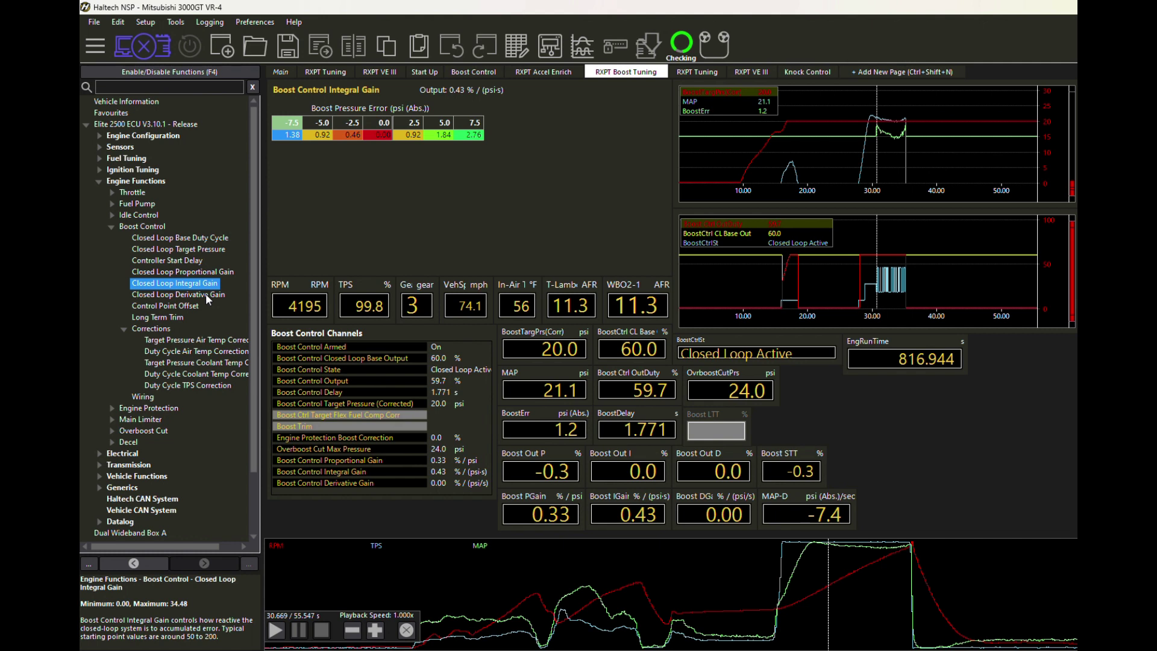
- Show the Boost Control settings down to the 14.5 psi/sec max derivative and 75.0% minimum TPS
click(154, 226)
scroll(357, 218, down, 3)
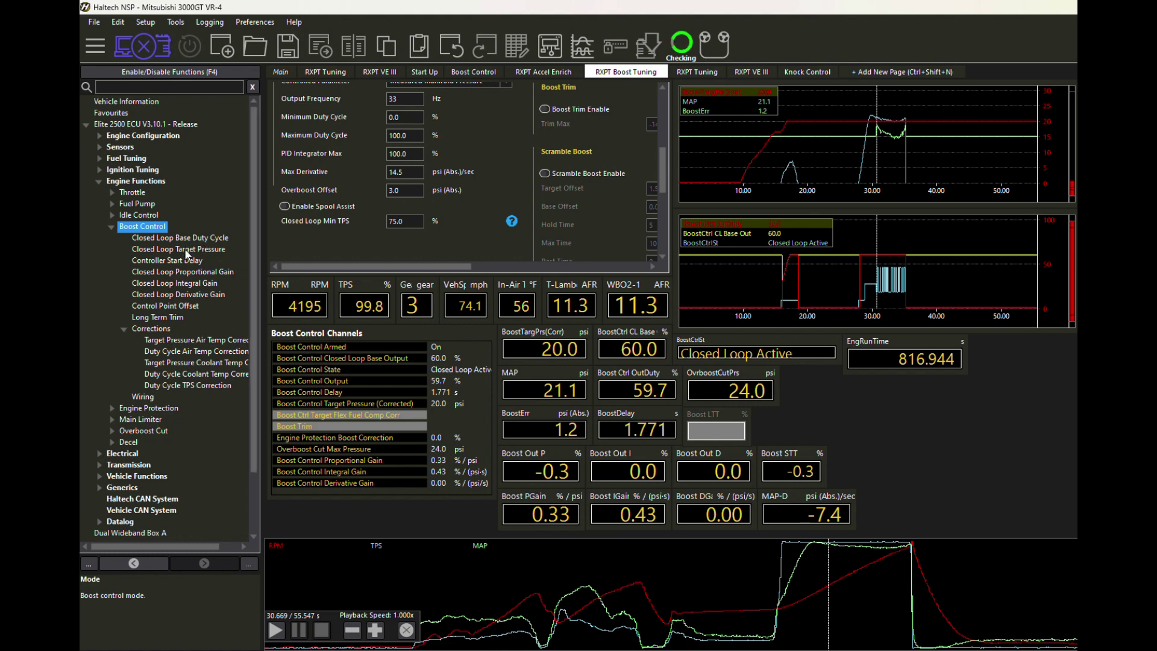
- View the Closed Loop Base Duty table and step the datalog from about 30.9 s to 32.5 s, through closed-loop engagement
click(187, 239)
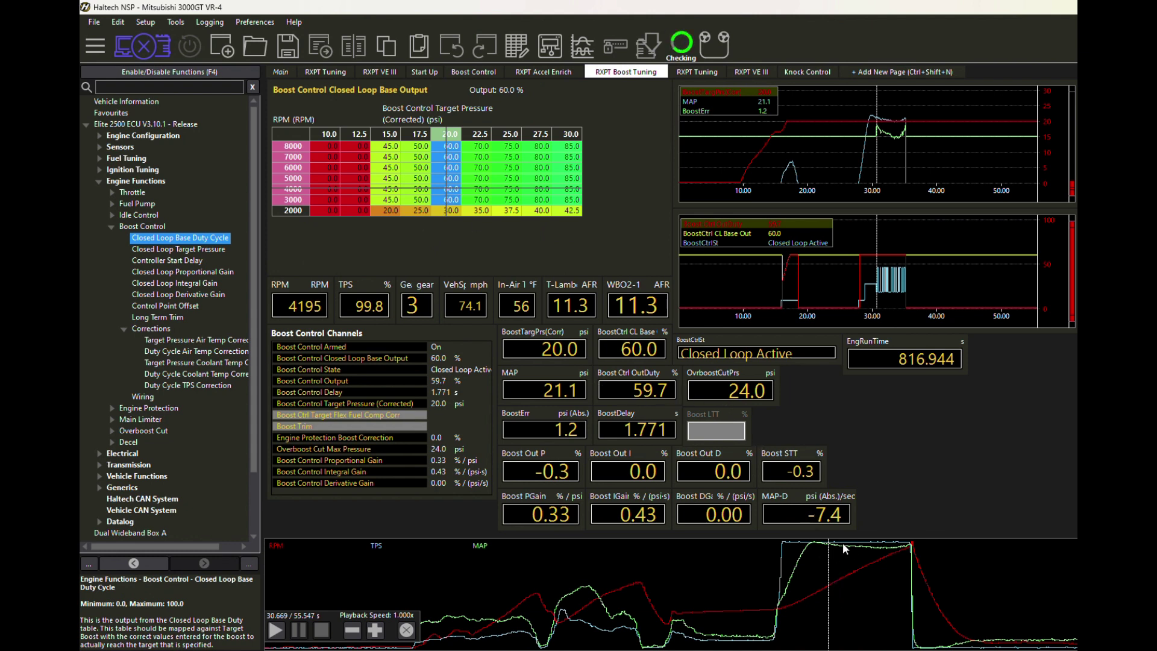
click(834, 576)
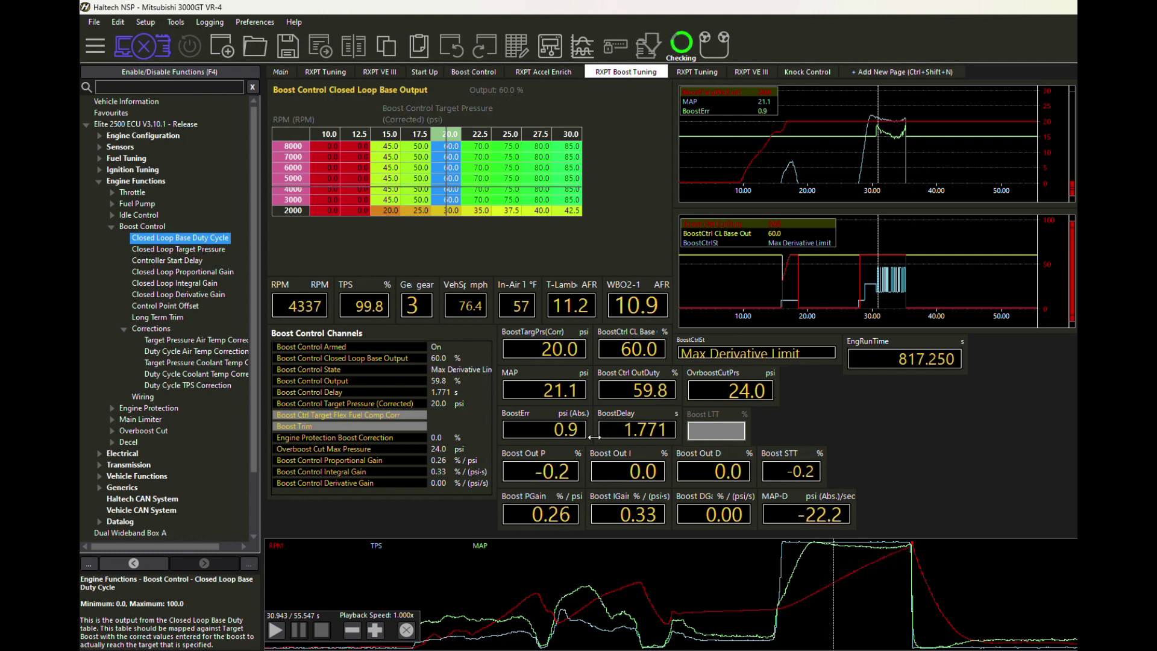
click(838, 561)
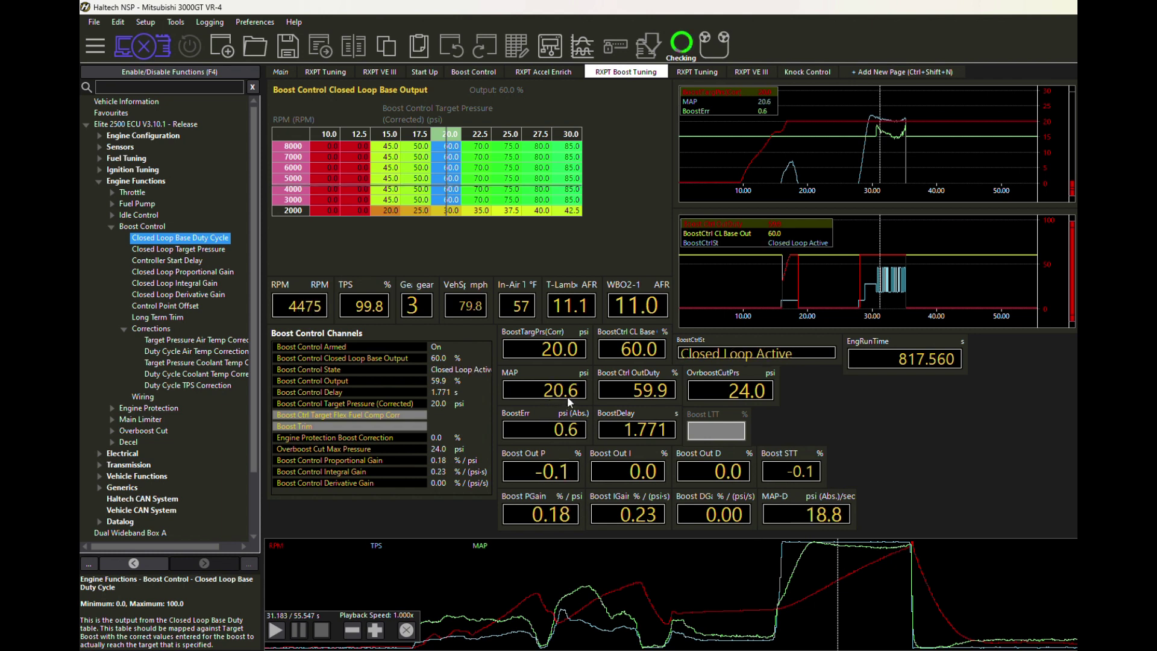
click(843, 556)
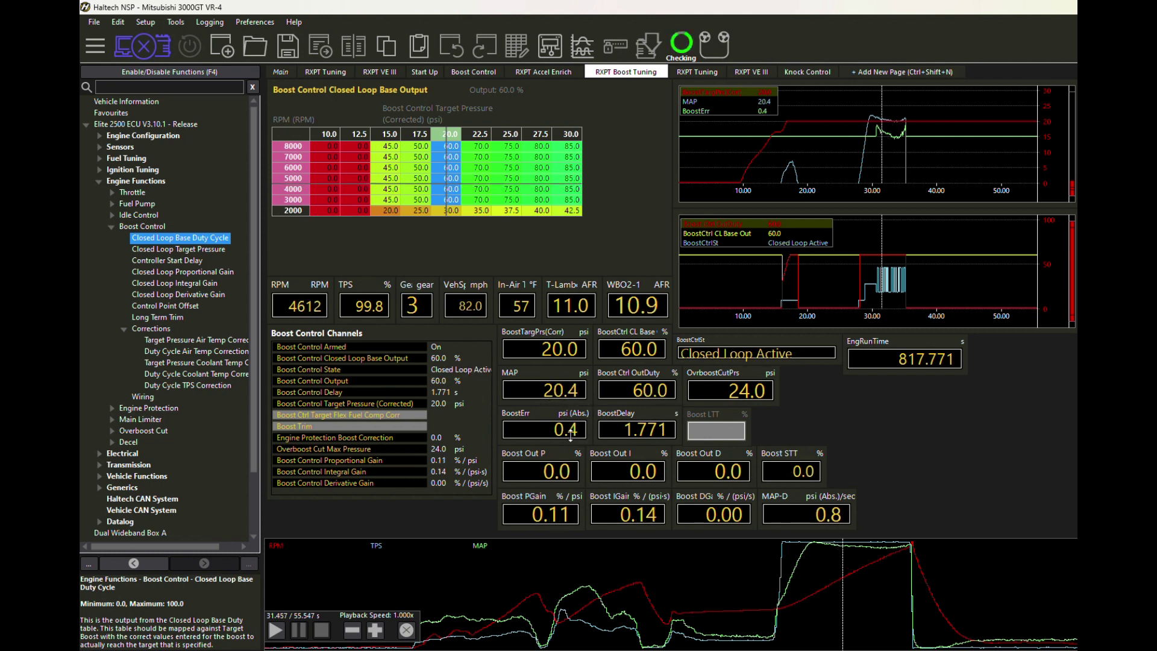
click(849, 555)
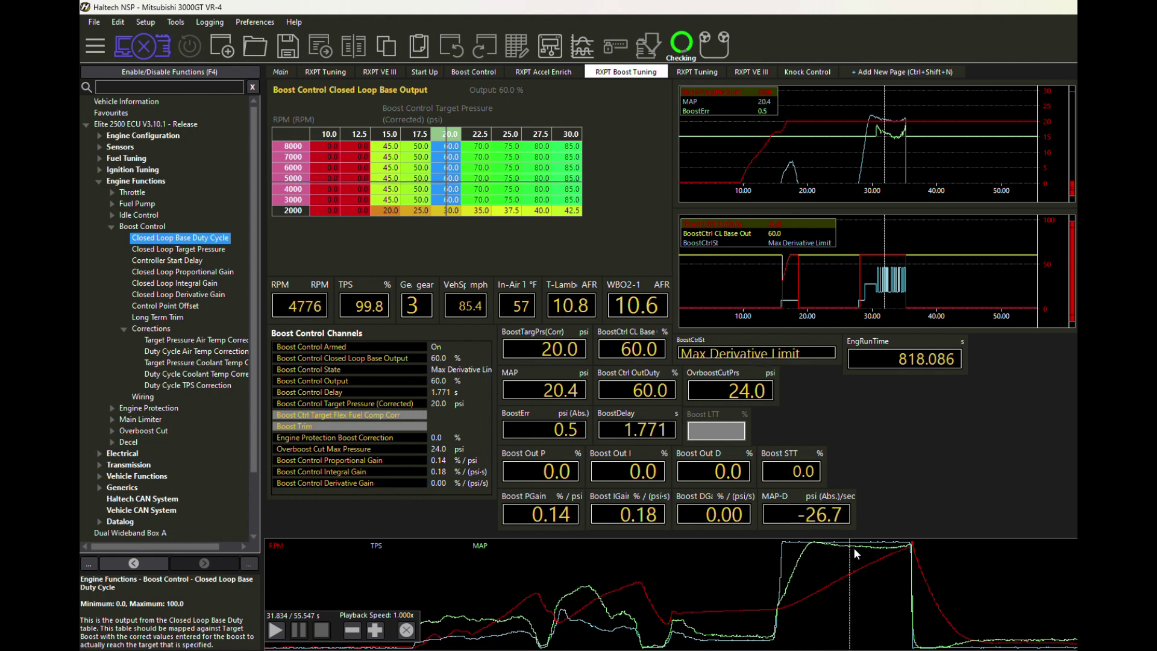
click(862, 558)
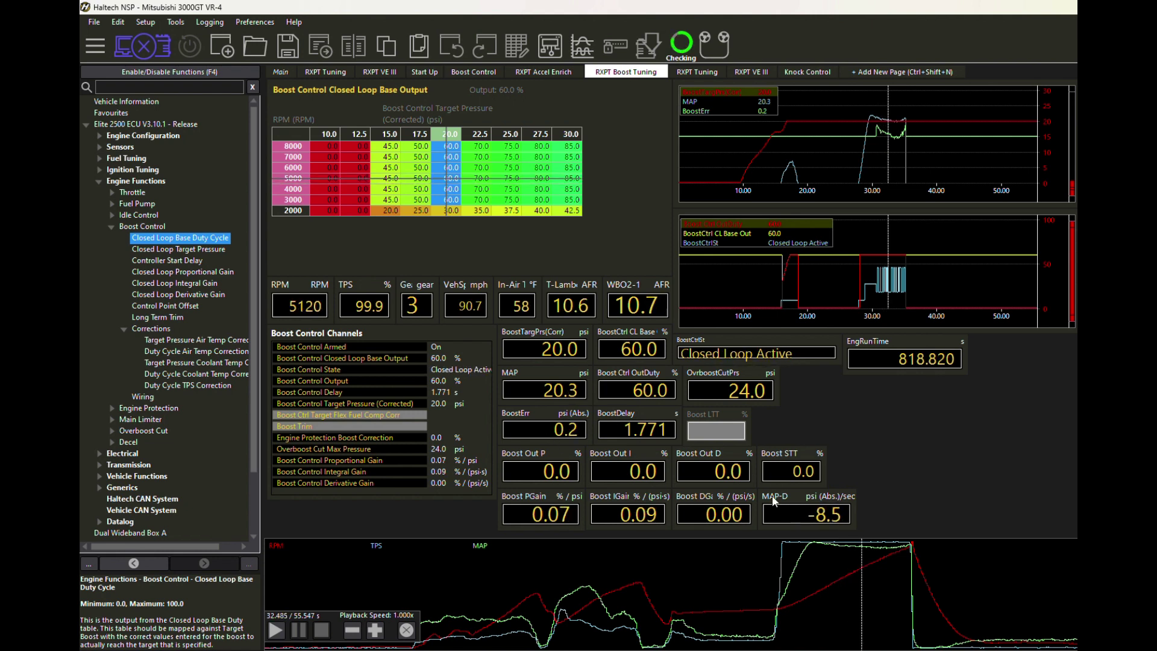
- Advance the datalog through 32.8 s and 33.2 s to about 34.4 s, past the max derivative limit
click(867, 557)
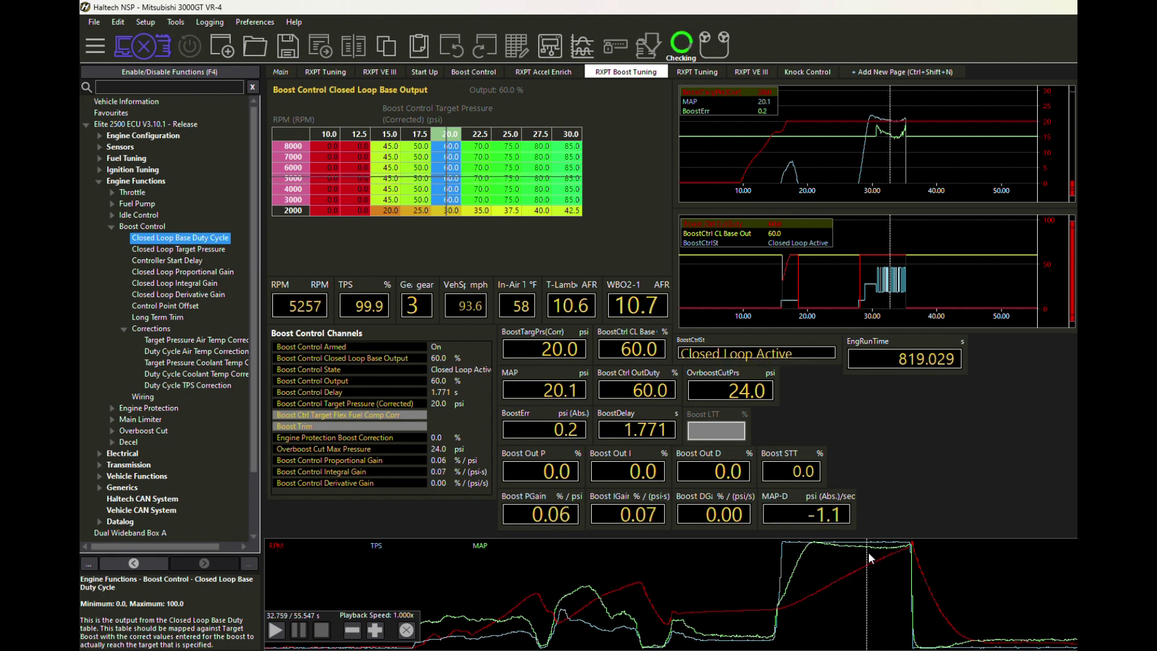
click(876, 561)
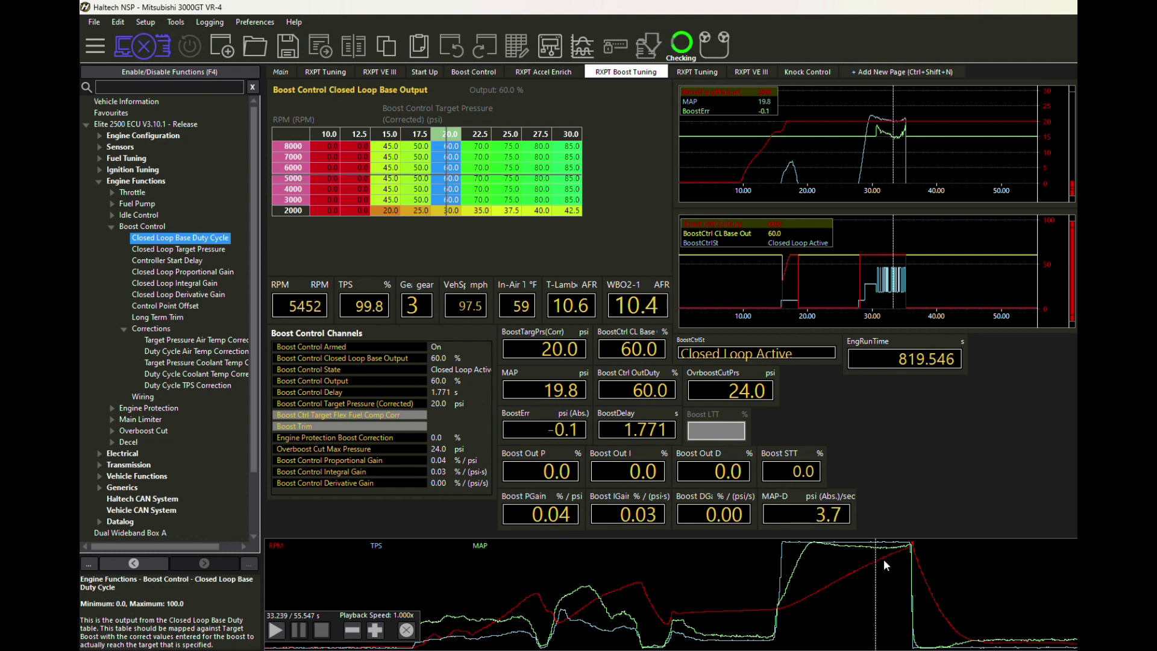
click(883, 564)
click(887, 564)
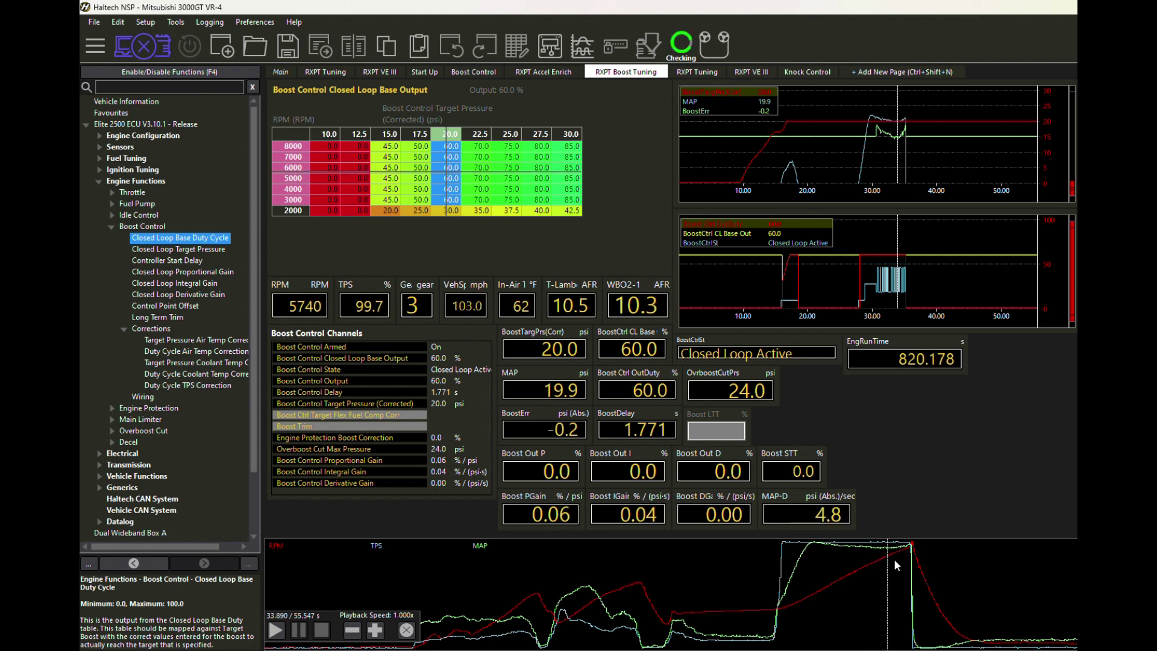
click(895, 565)
click(898, 564)
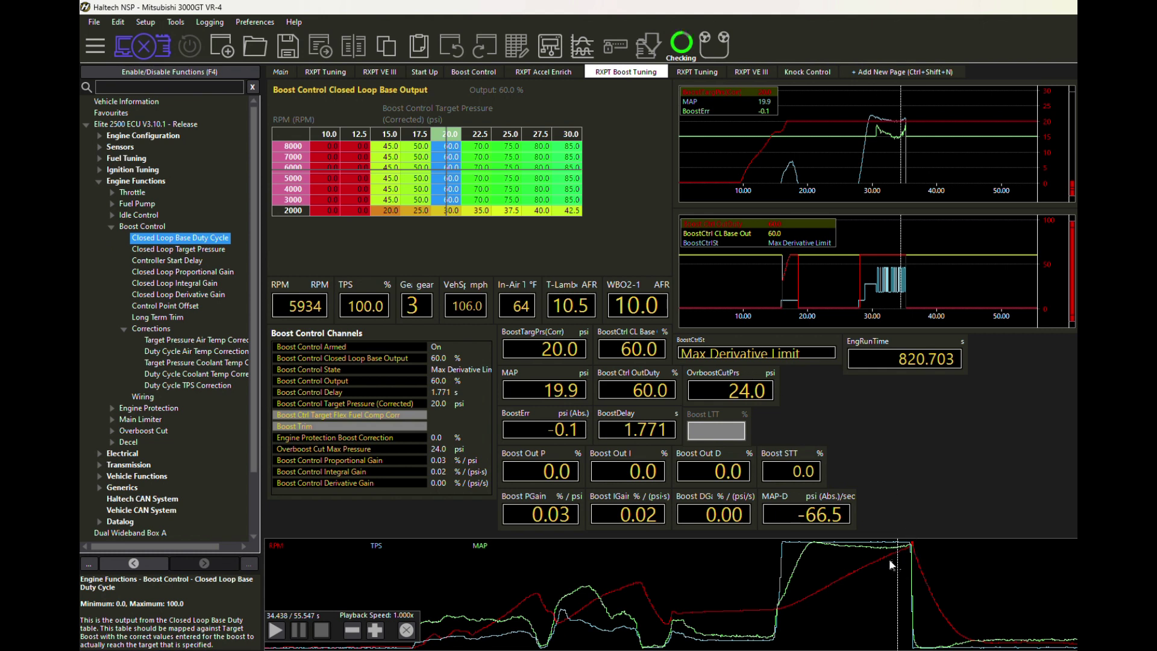
drag(894, 564, 905, 570)
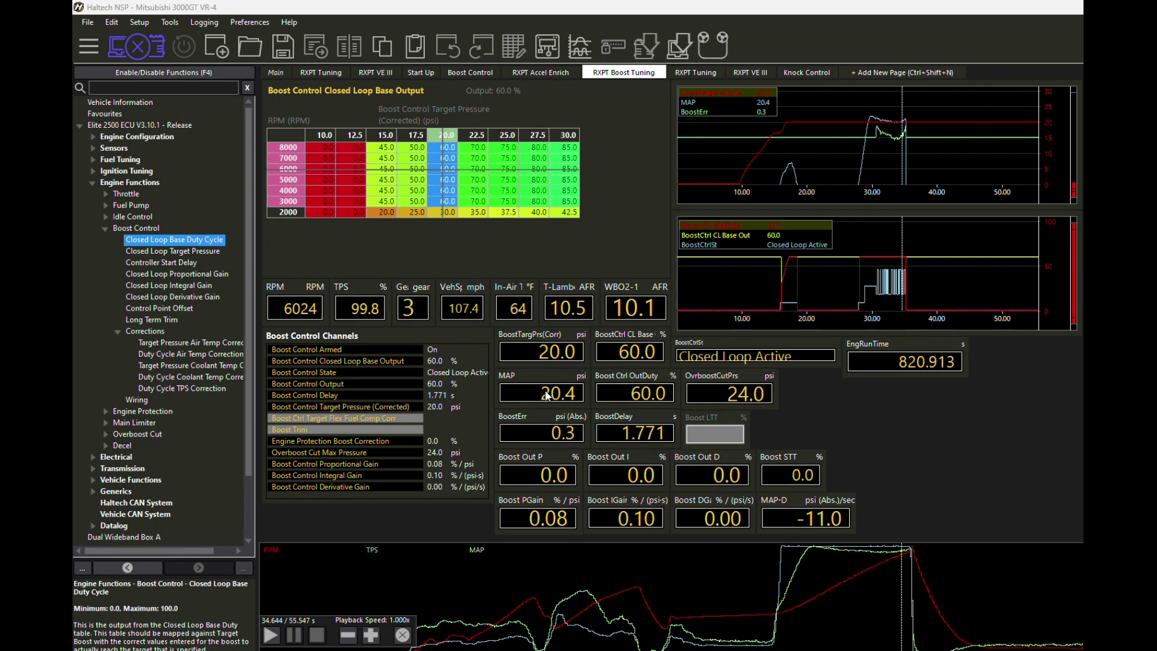
- Scrub the datalog from about 29.9 s back to 29.6 s, inside the 2.000 s Delay Time
click(814, 582)
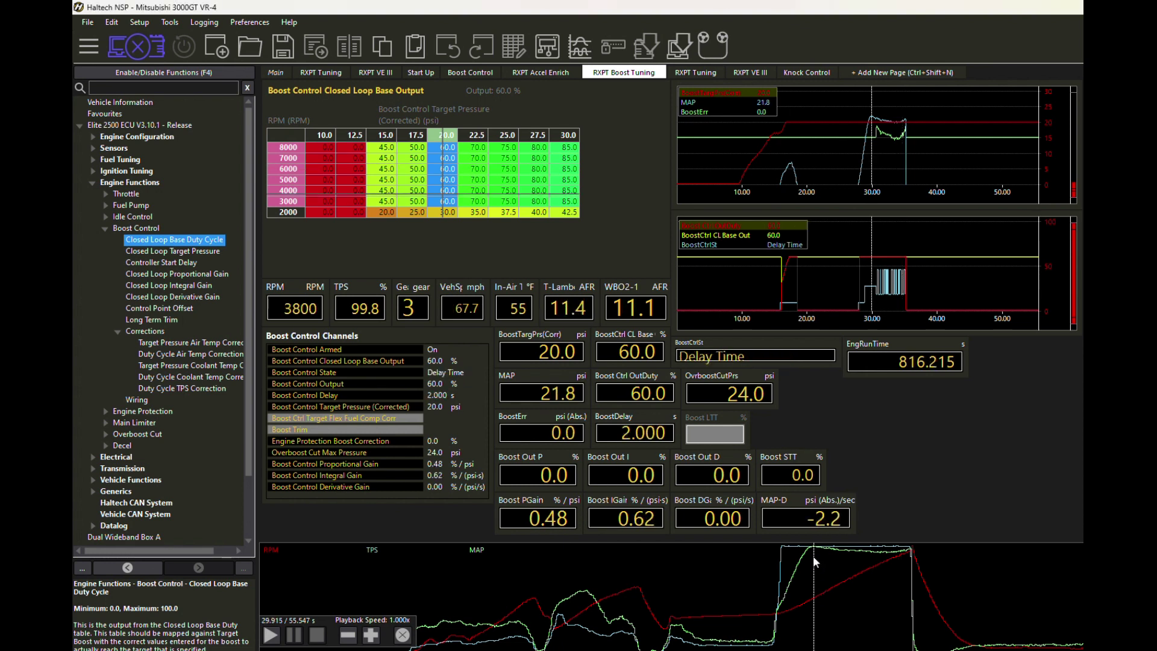
click(811, 556)
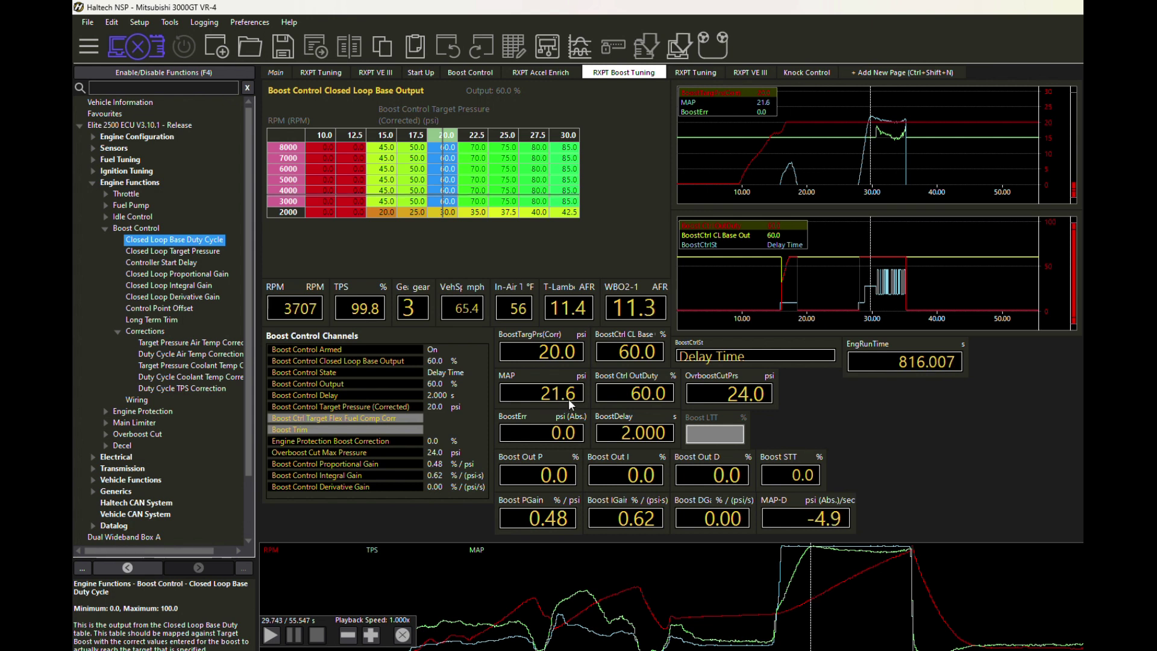
click(814, 559)
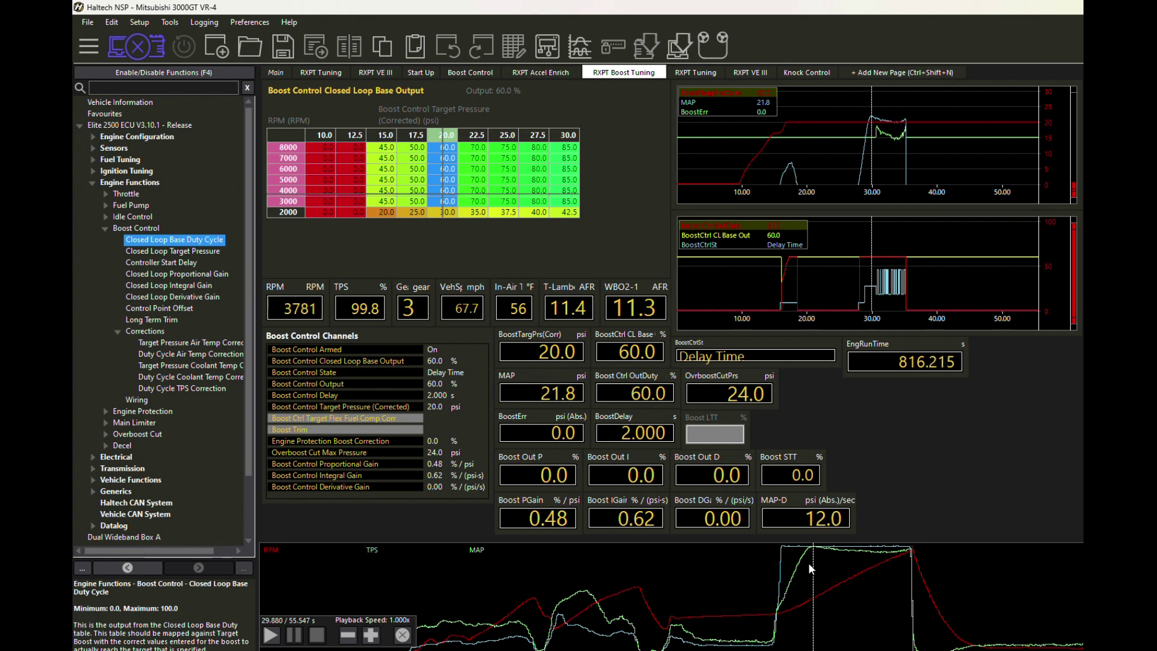
click(810, 560)
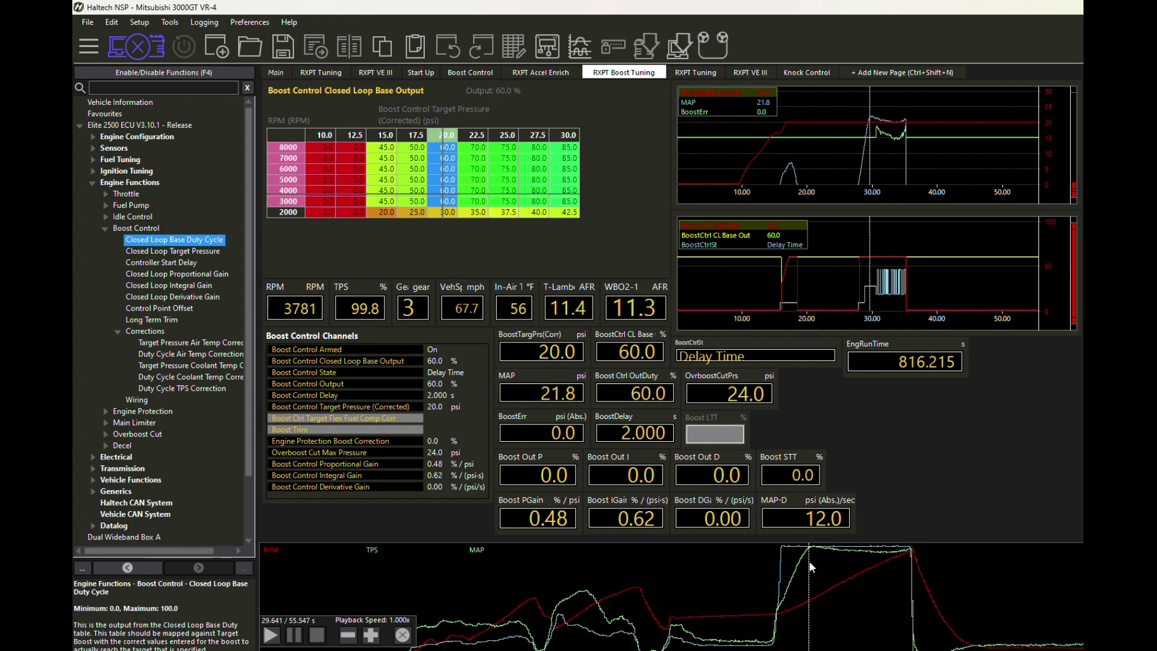
click(812, 561)
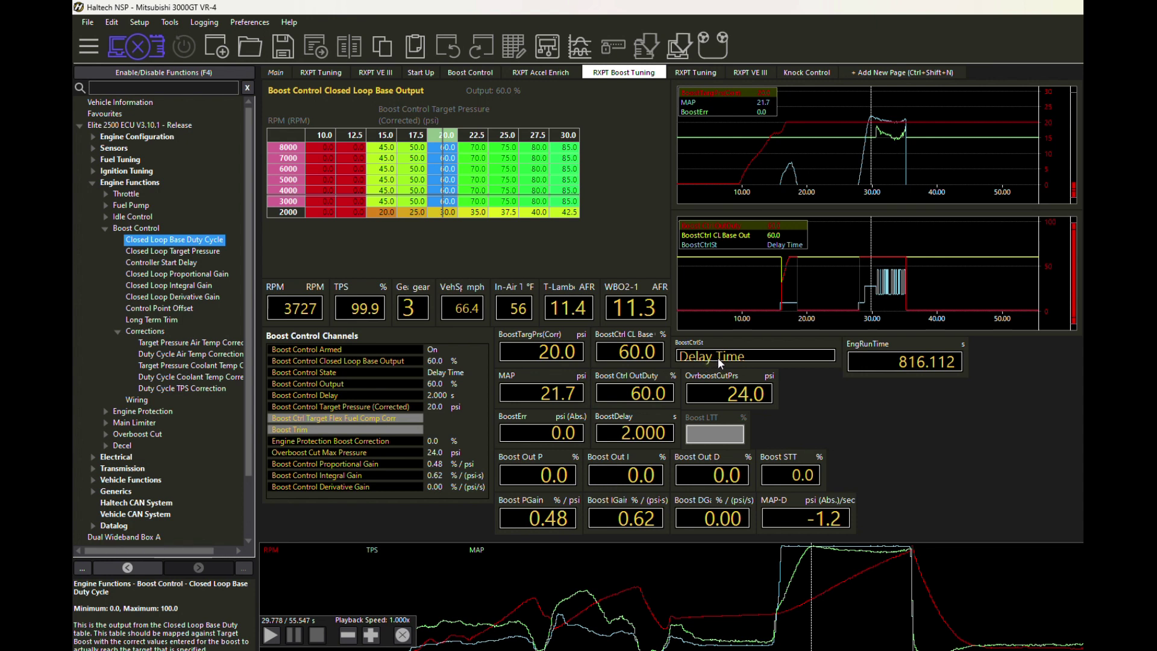
click(805, 586)
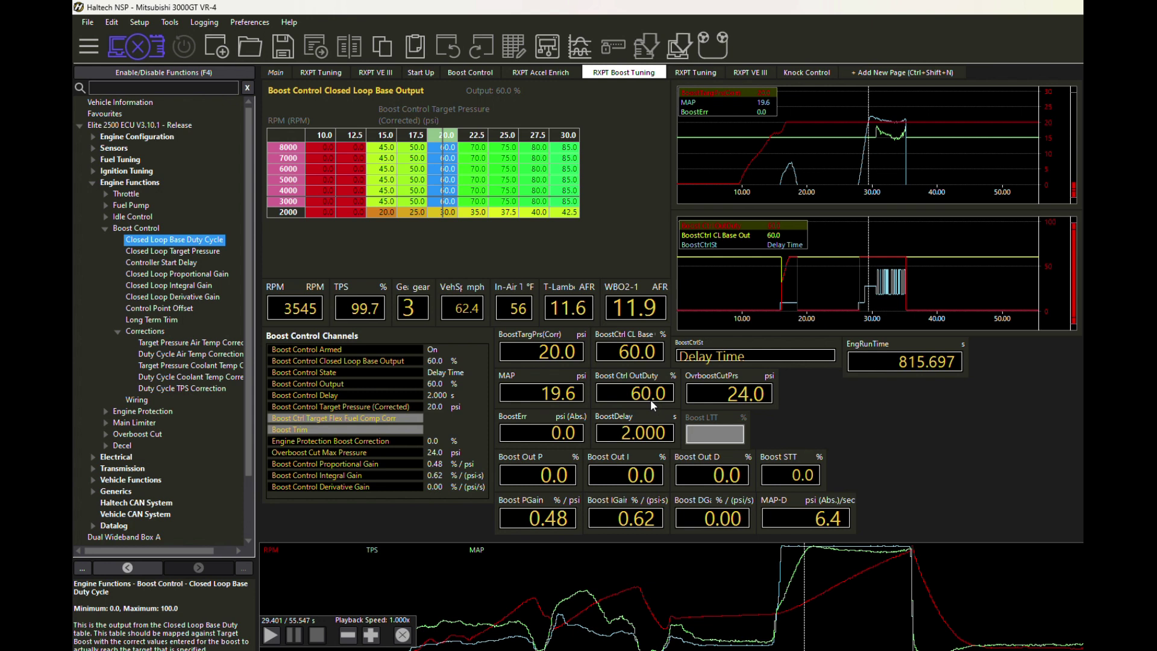
click(810, 571)
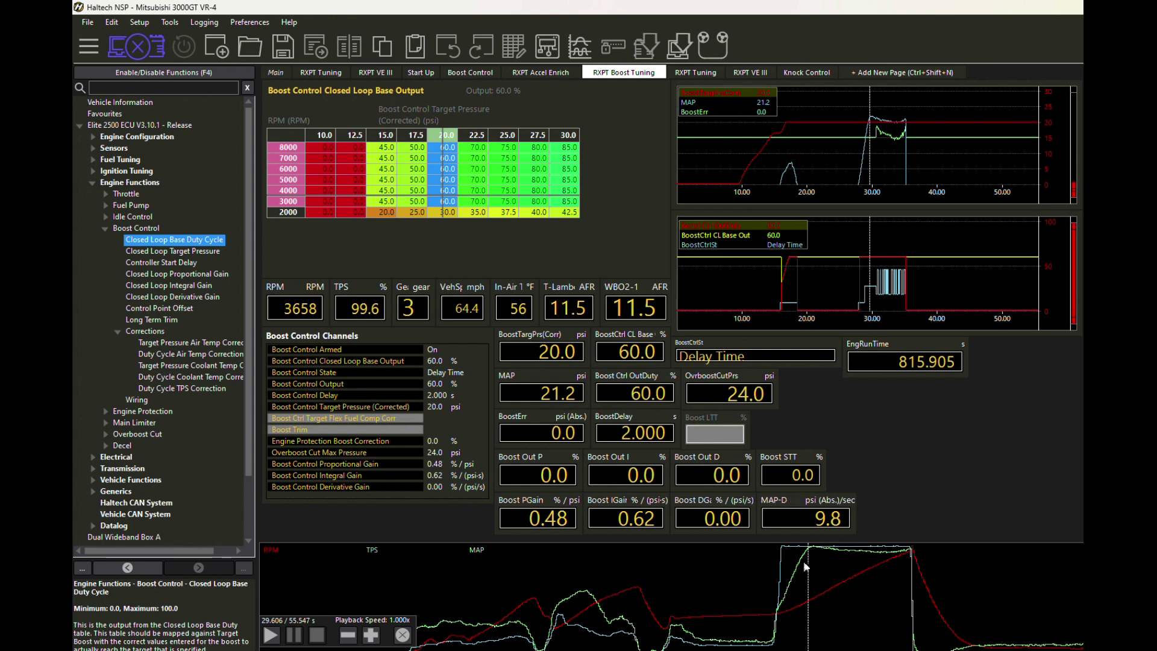
- Select the 4000 RPM 22.5 psi duty cell, then the 20.0 psi cells at 3000–4000 RPM
click(471, 190)
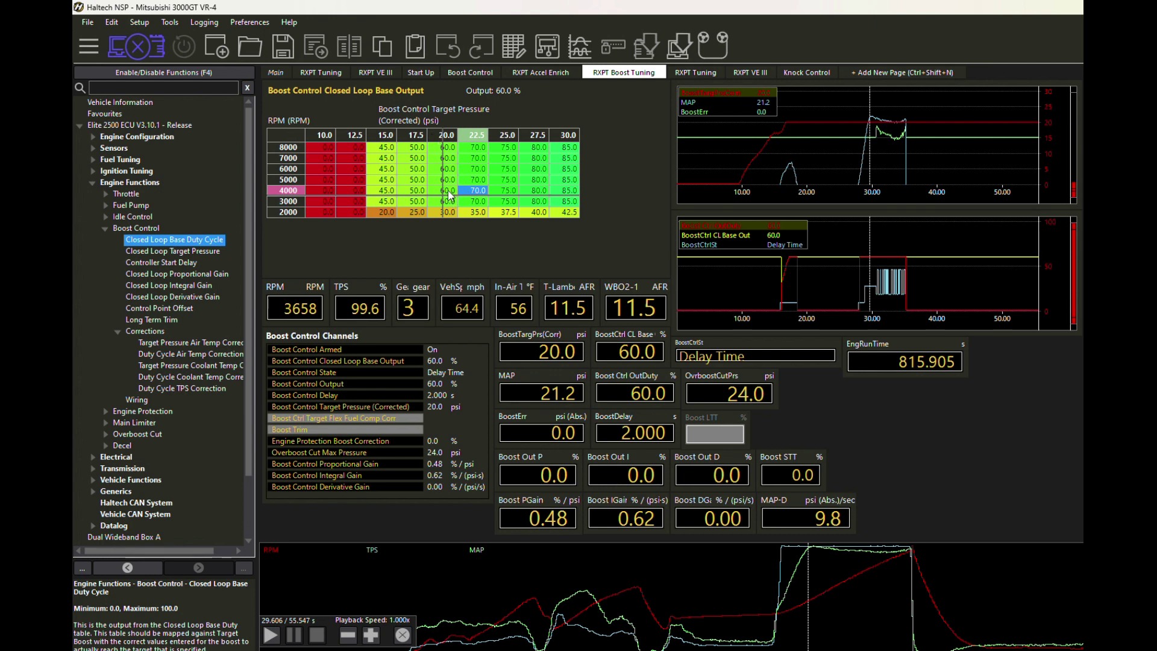
drag(447, 192, 449, 203)
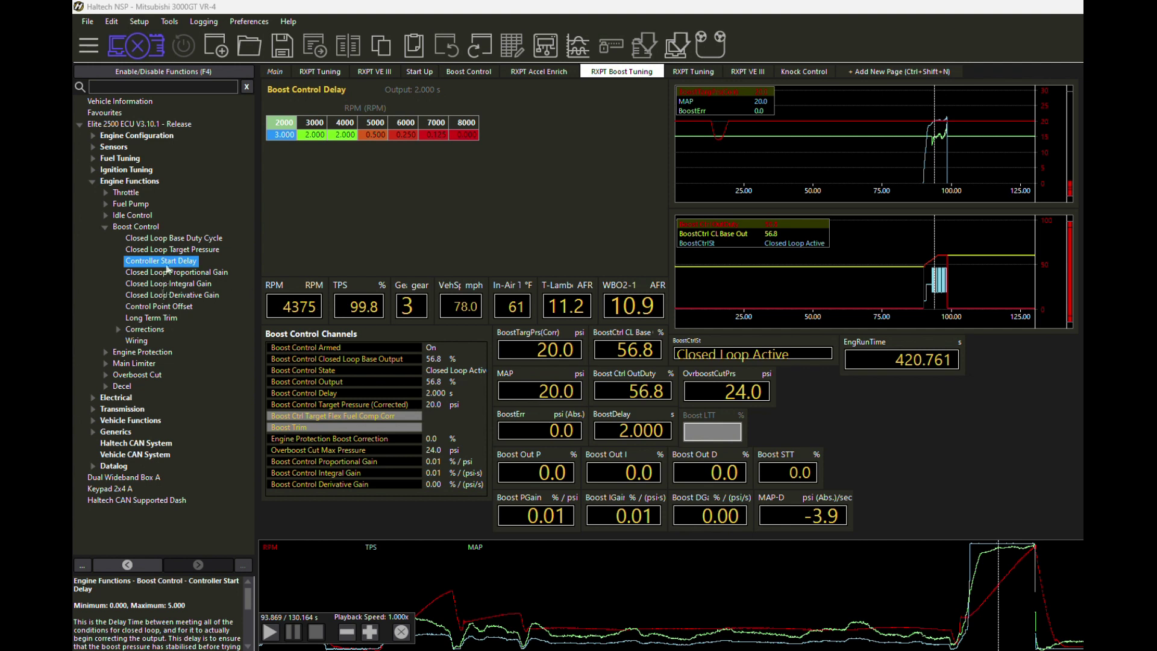
- Check the 7.3 control point offset, then return to the Controller Start Delay table
click(162, 306)
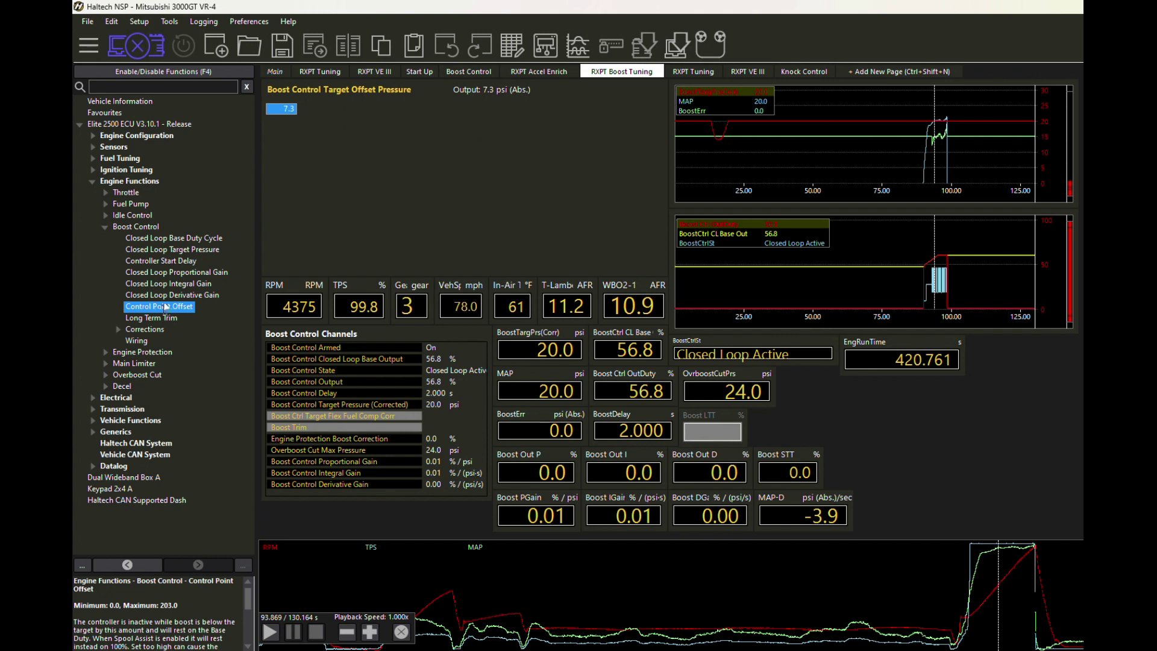
click(165, 260)
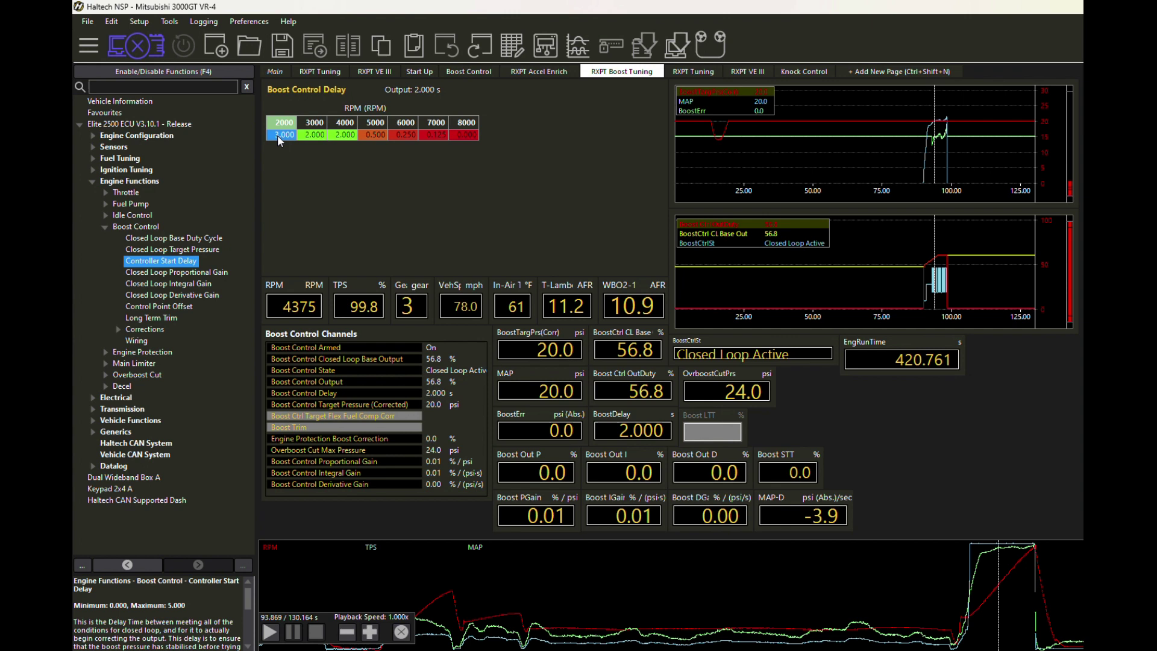
- Commit 1.0 s at 2000 RPM and interpolate the delays down to 0.500 s at 5000 RPM
key(Return)
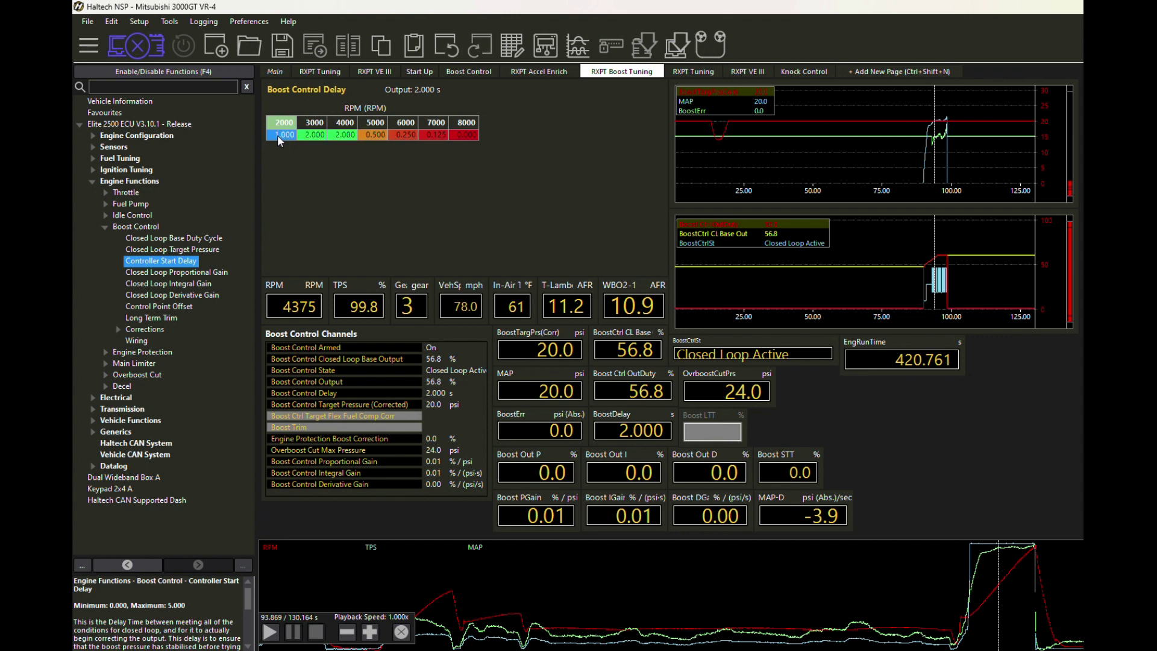
drag(277, 135, 351, 138)
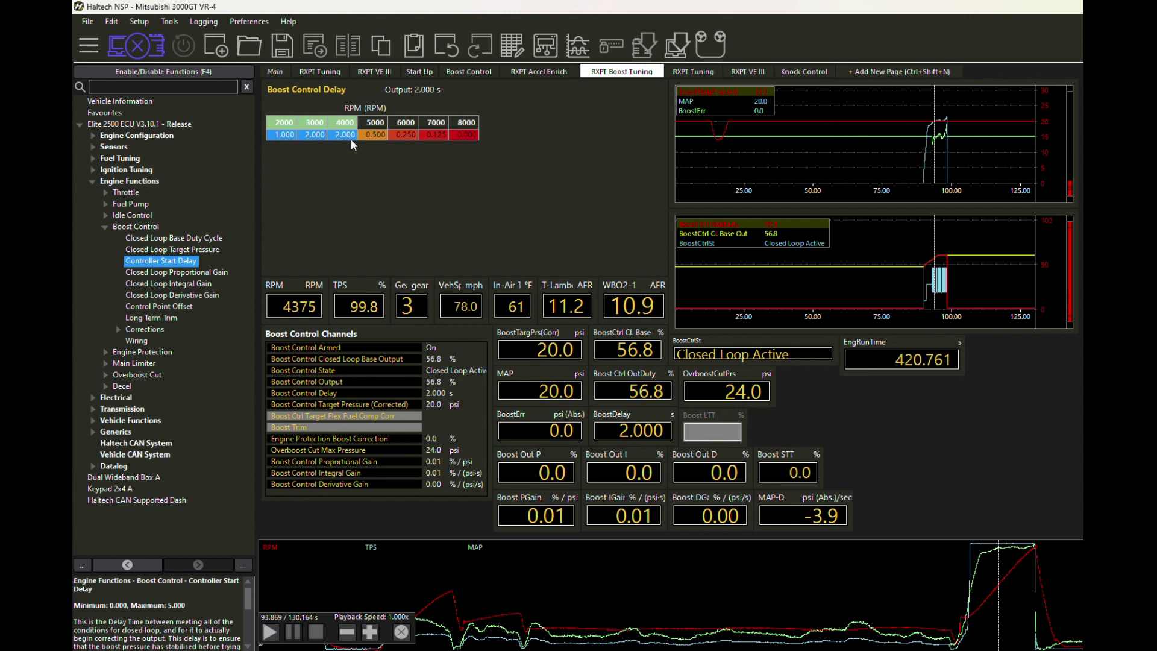
key(ctrl+i)
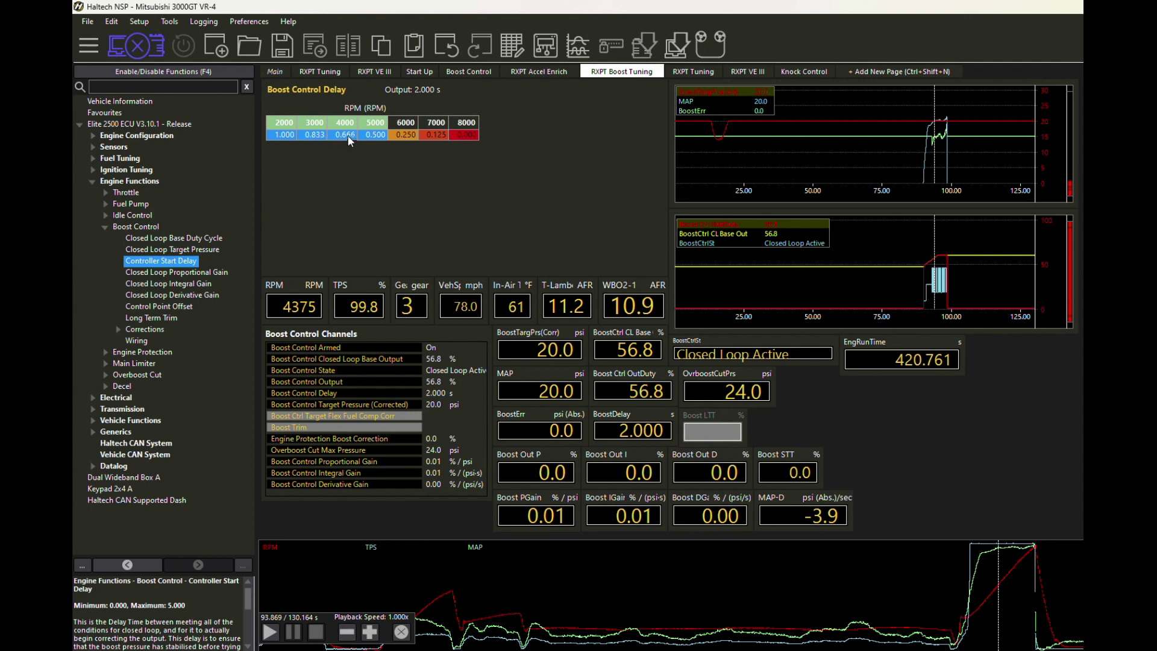
click(348, 136)
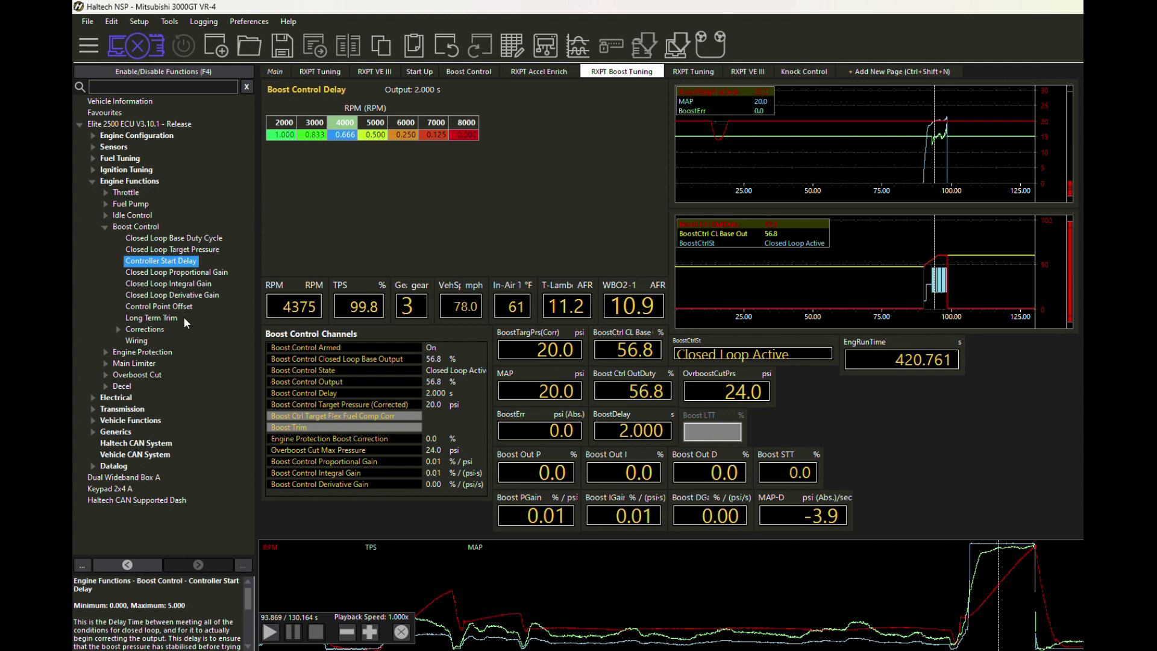
- Change the Control Point Offset value from 7.3 to 5.0 psi
click(170, 307)
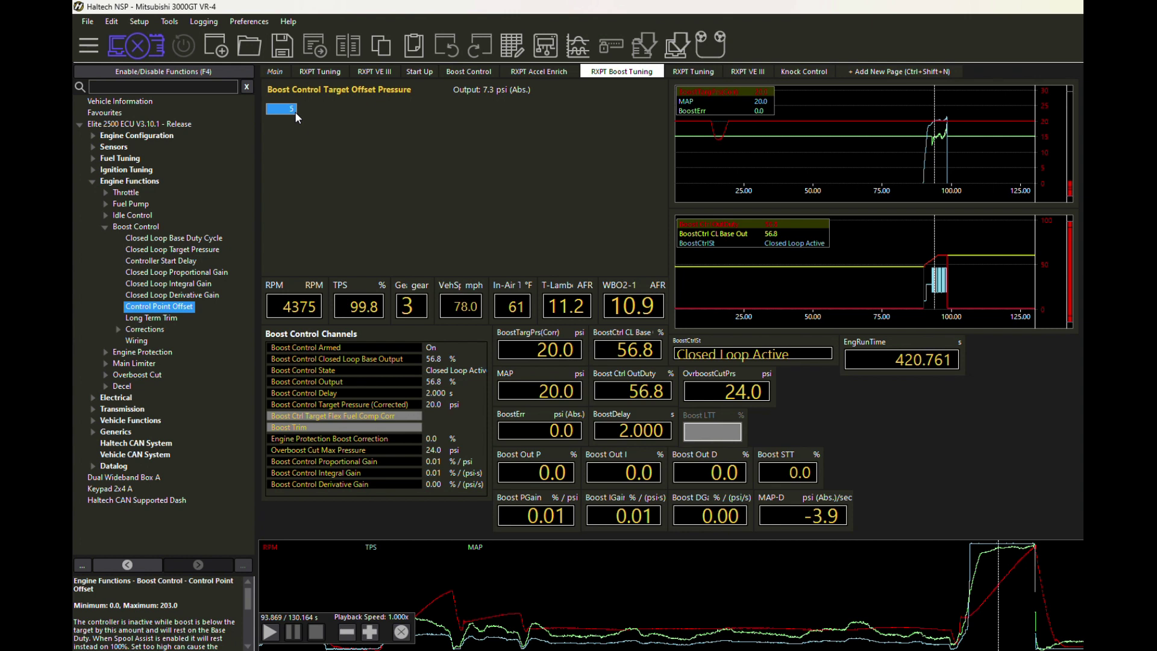
key(Return)
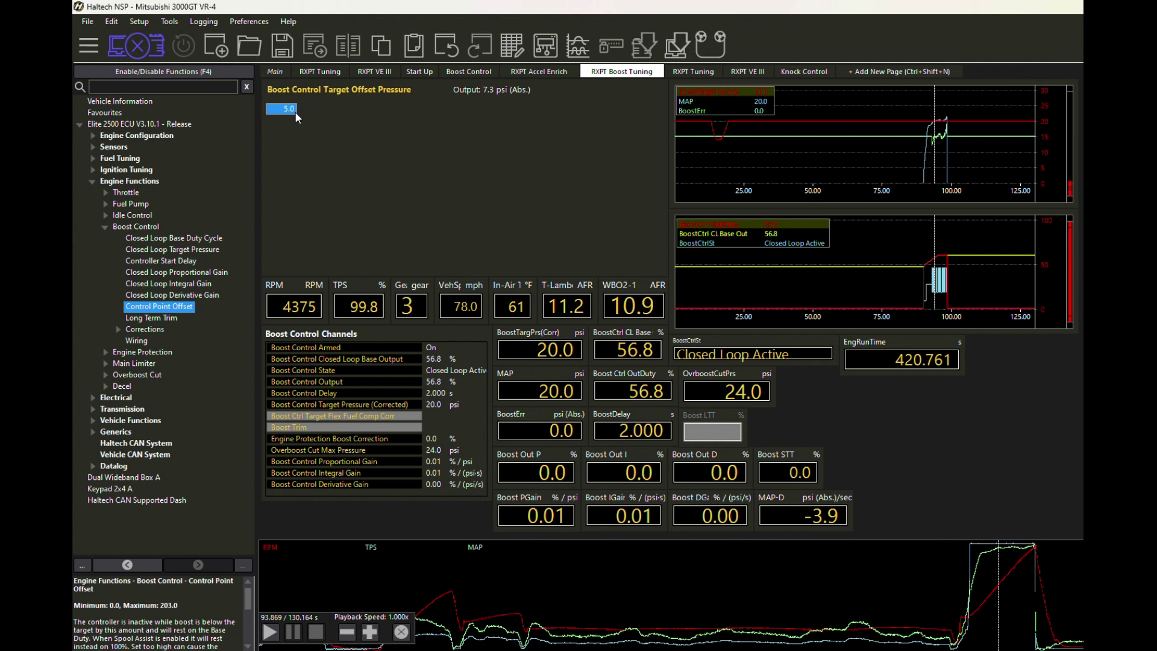